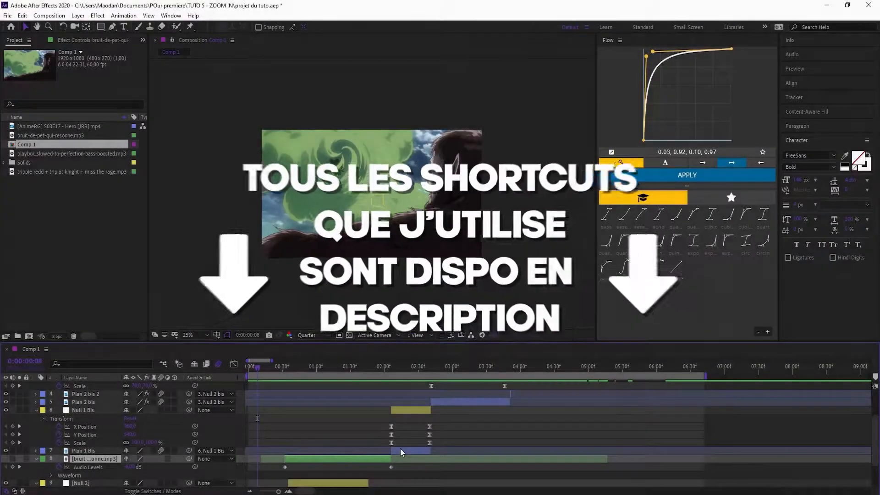
- Add a null object to the composition above the Plan 1 Bis 2 layer
{"action": "key", "text": "space"}
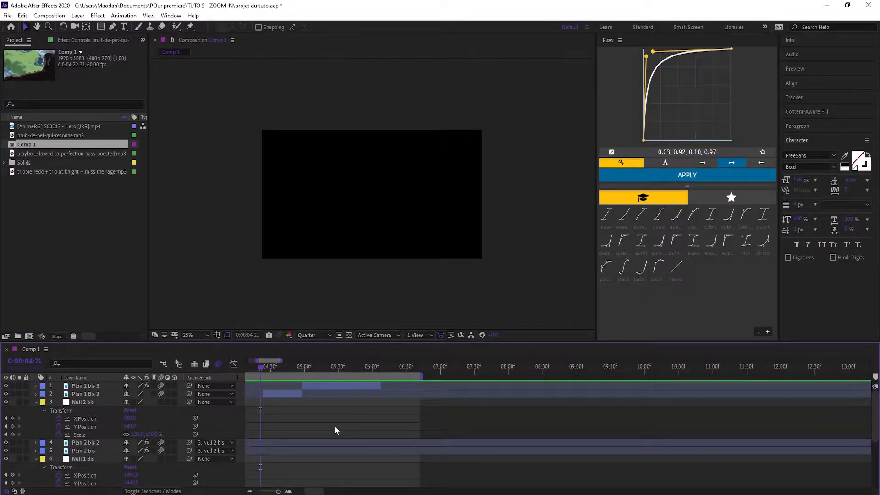
{"action": "left_click", "coordinate": [281, 395]}
{"action": "right_click", "coordinate": [298, 313]}
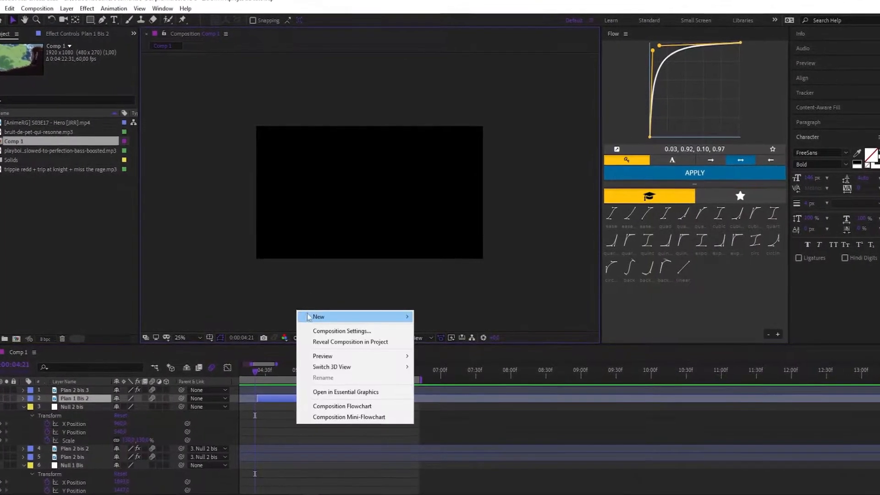
{"action": "mouse_move", "coordinate": [348, 316]}
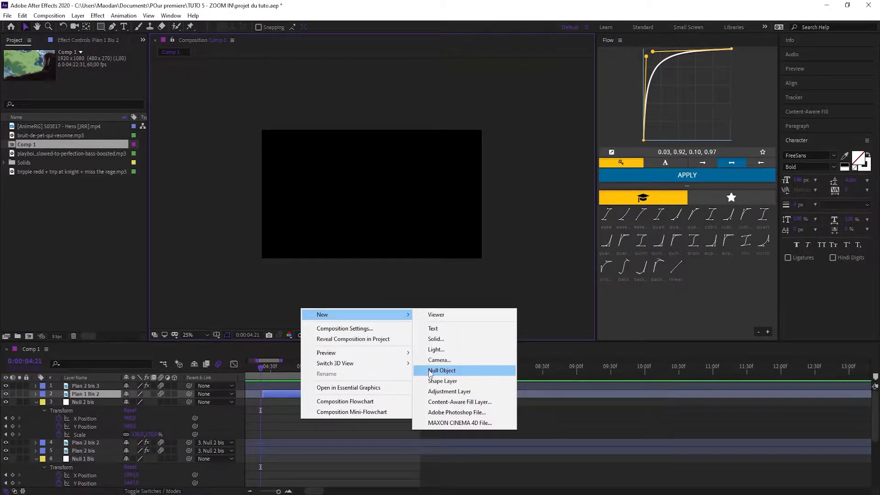
{"action": "left_click", "coordinate": [429, 372]}
- Trim the new null so that it spans only the visible part of the Plan 1 Bis 2 clip
{"action": "left_click", "coordinate": [263, 368]}
{"action": "key", "text": "ctrl+shift+d"}
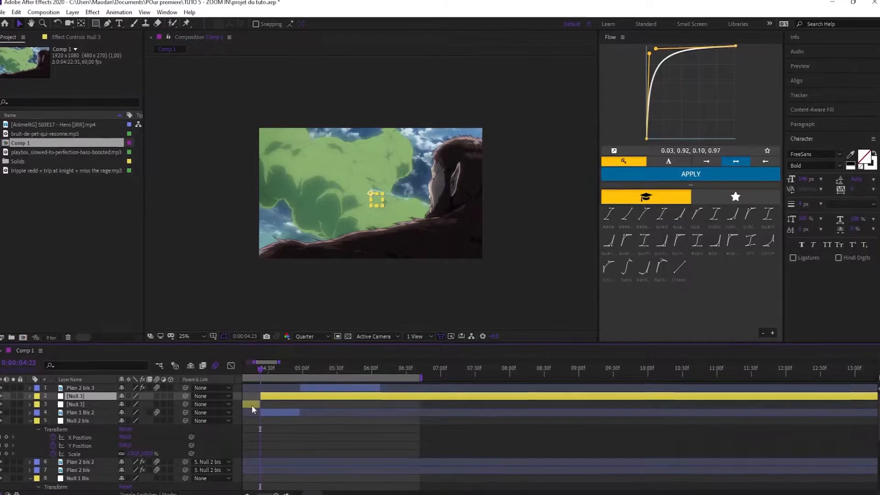
{"action": "left_click", "coordinate": [252, 405]}
{"action": "key", "text": "Delete"}
{"action": "left_click", "coordinate": [300, 369]}
{"action": "left_click", "coordinate": [309, 397]}
{"action": "key", "text": "ctrl+shift+d"}
{"action": "key", "text": "Delete"}
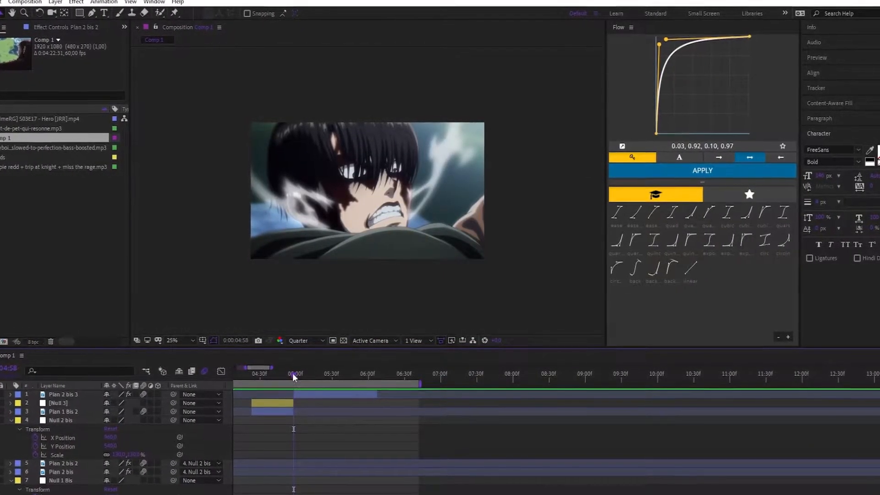
- Parent the Plan 1 Bis 2 layer to Null 3
{"action": "left_click_drag", "start_coordinate": [293, 377], "coordinate": [281, 375]}
{"action": "left_click", "coordinate": [275, 411]}
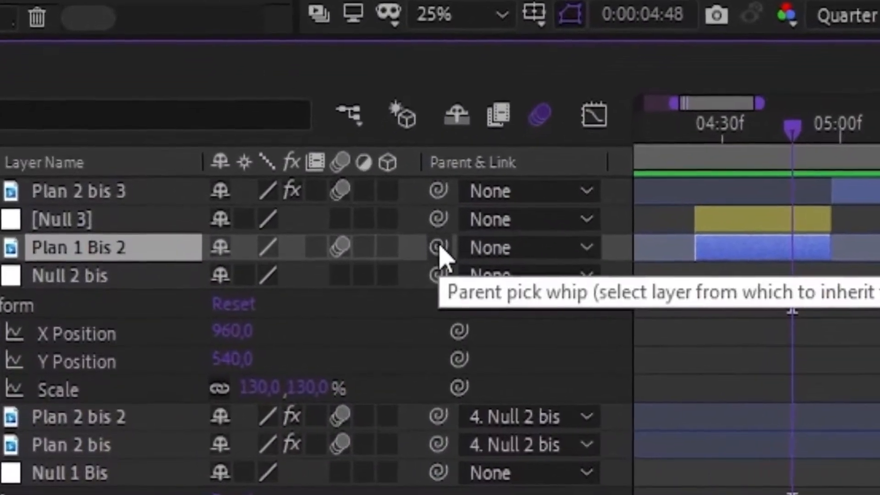
{"action": "mouse_move", "coordinate": [188, 402]}
{"action": "left_mouse_down"}
{"action": "mouse_move", "coordinate": [92, 395]}
{"action": "mouse_move", "coordinate": [139, 408]}
{"action": "mouse_move", "coordinate": [186, 399]}
{"action": "left_mouse_up"}
- Reveal the Scale property of both Null 3 and Null 4
{"action": "left_click", "coordinate": [289, 395]}
{"action": "key", "text": "s"}
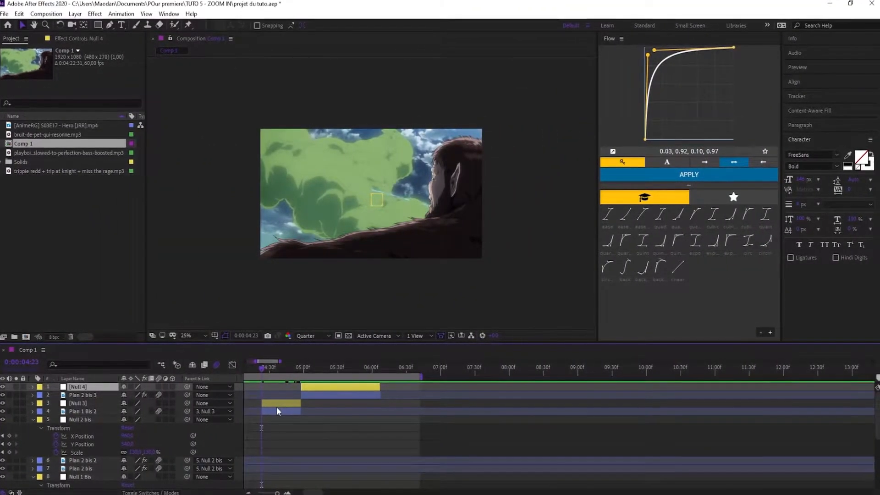
{"action": "left_click", "coordinate": [278, 406], "text": "ctrl"}
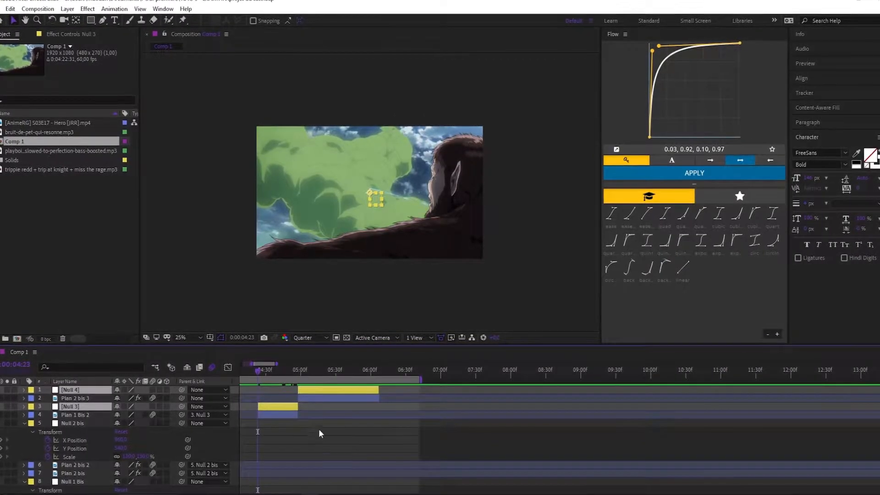
{"action": "key", "text": "s"}
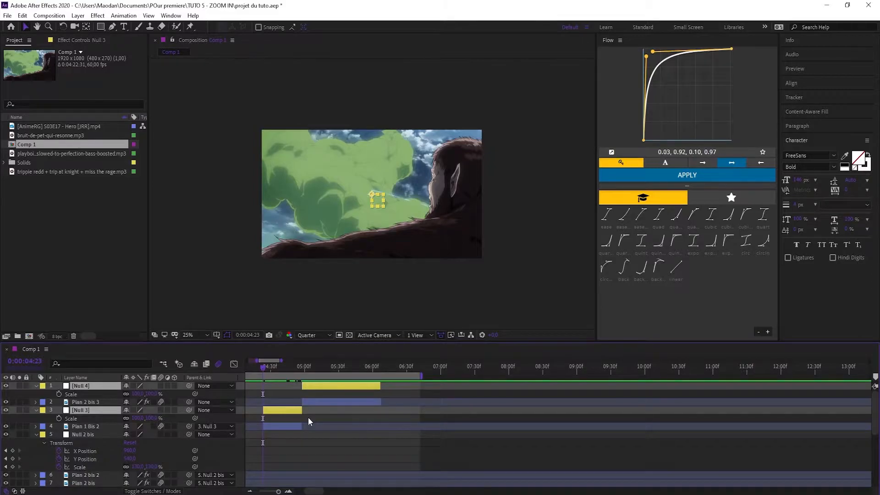
- Keyframe Null 3's scale at its start (0:00:04:23) and set it to 393% at 0:00:04:57
{"action": "left_click", "coordinate": [316, 412]}
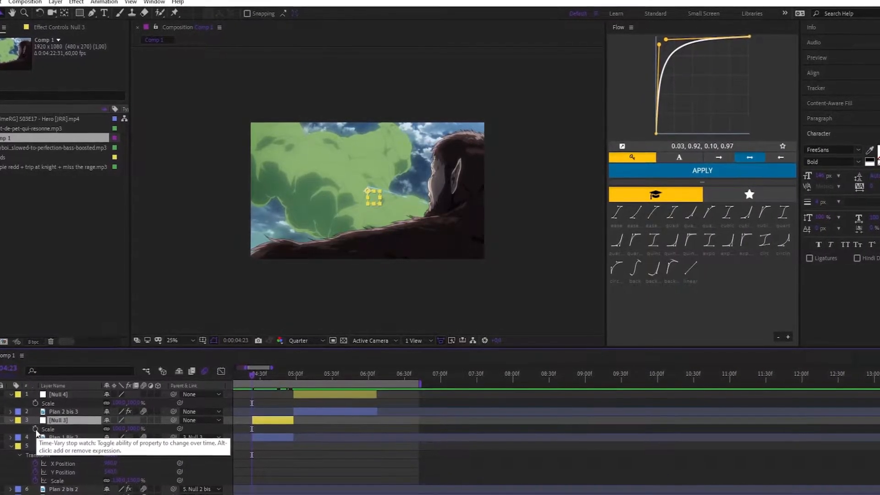
{"action": "left_click", "coordinate": [37, 428]}
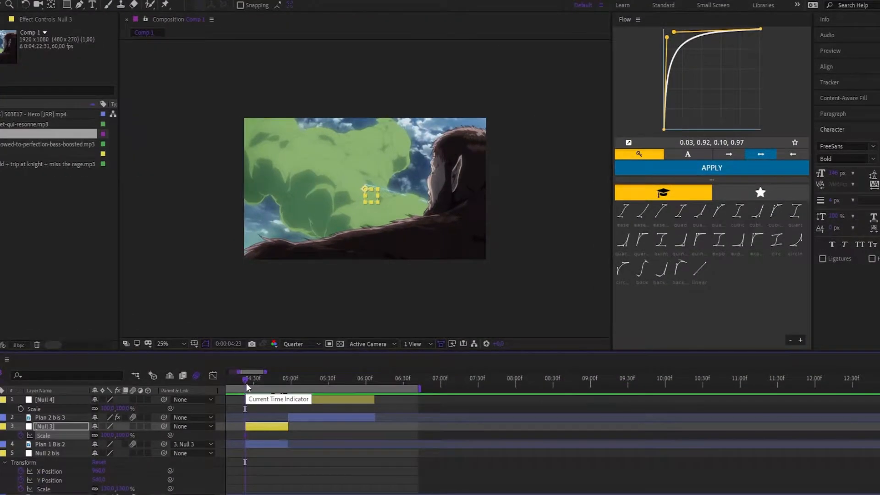
{"action": "left_click_drag", "start_coordinate": [264, 375], "coordinate": [301, 375]}
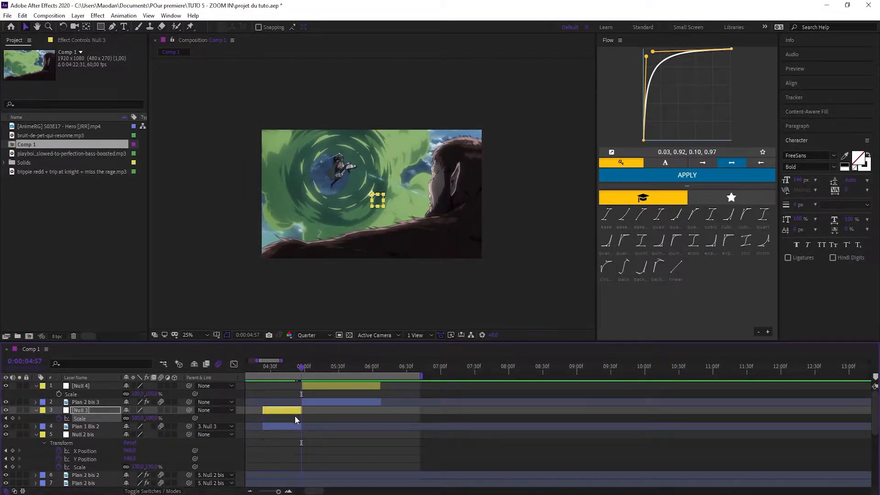
{"action": "left_click_drag", "start_coordinate": [322, 370], "coordinate": [317, 369]}
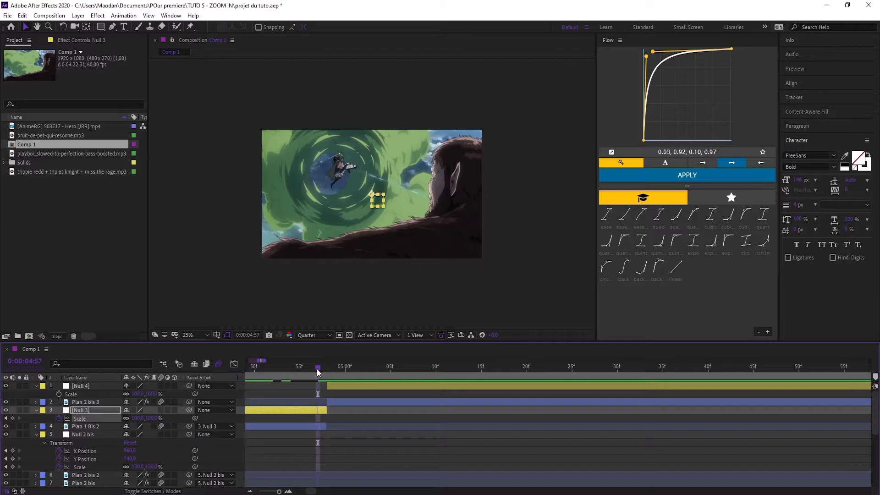
{"action": "left_click", "coordinate": [138, 419]}
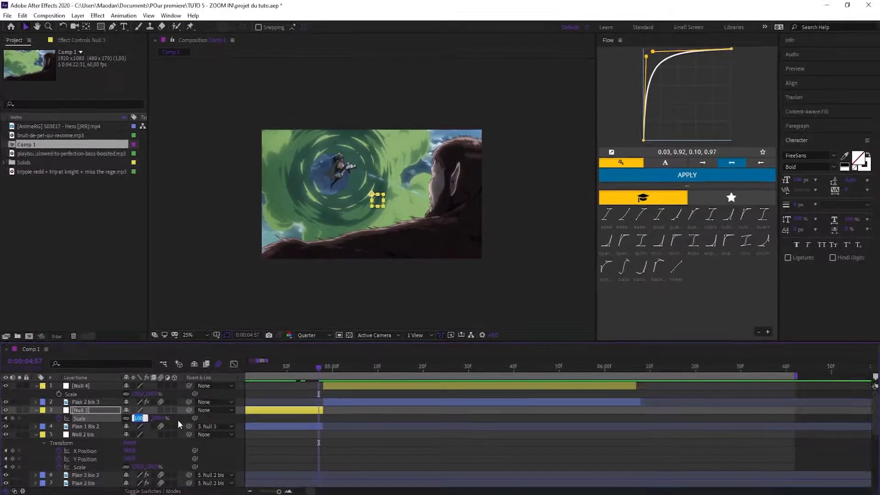
{"action": "type", "text": "393.0,393.0"}
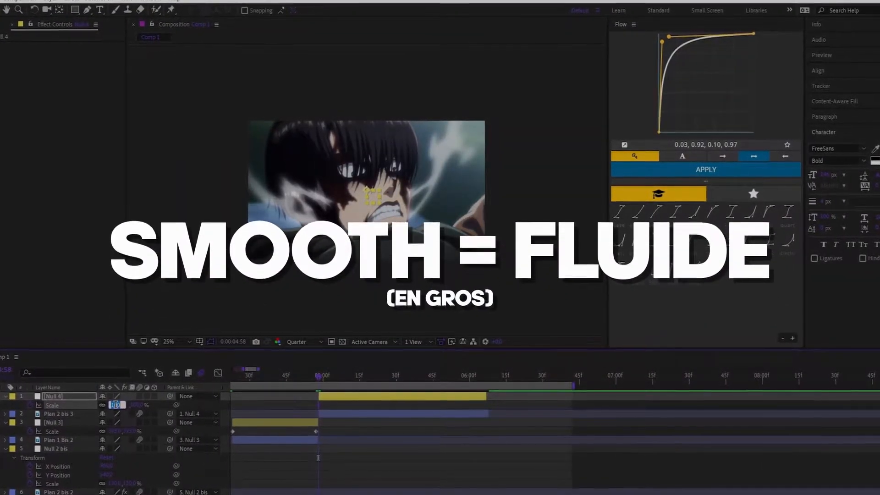
- Animate Null 4's scale from 78% at 0:00:04:58 to 130% at 0:00:06:06
{"action": "type", "text": "78"}
{"action": "key", "text": "Return"}
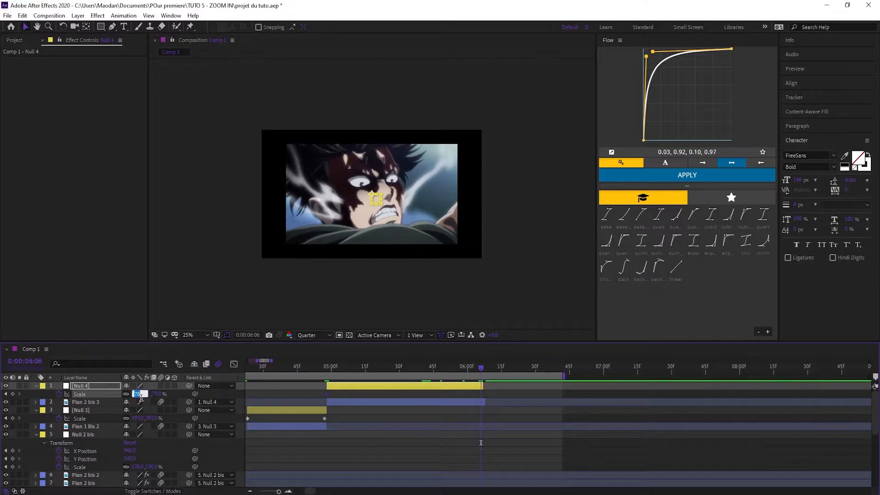
{"action": "type", "text": "130"}
{"action": "key", "text": "Return"}
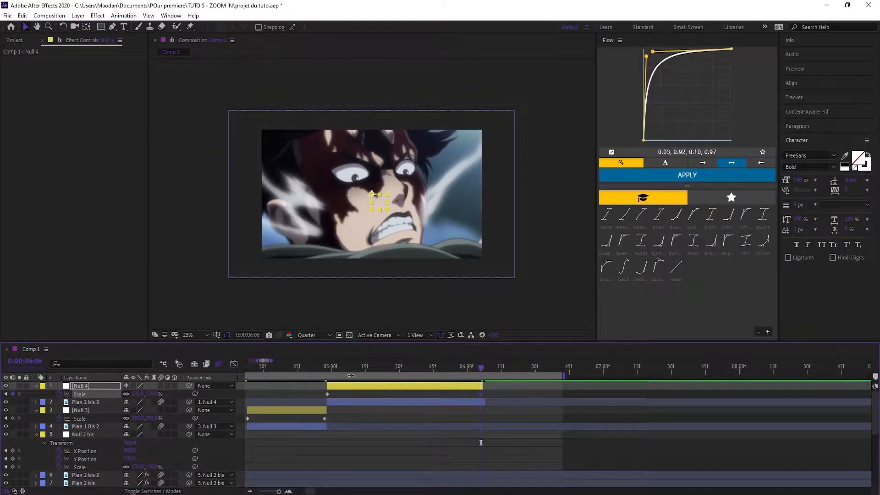
- Apply the Motion Tile effect to Plan 2 bis 3 and set its output width and output height to 300
{"action": "left_click", "coordinate": [312, 394]}
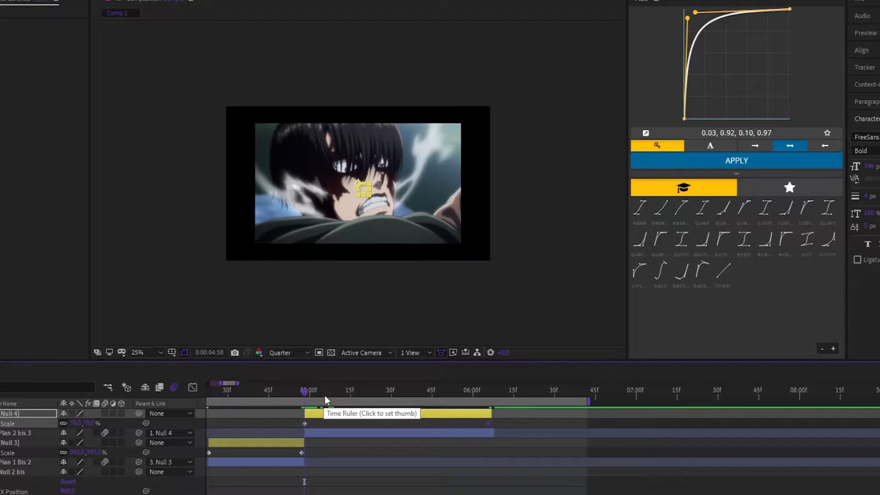
{"action": "left_click", "coordinate": [329, 415]}
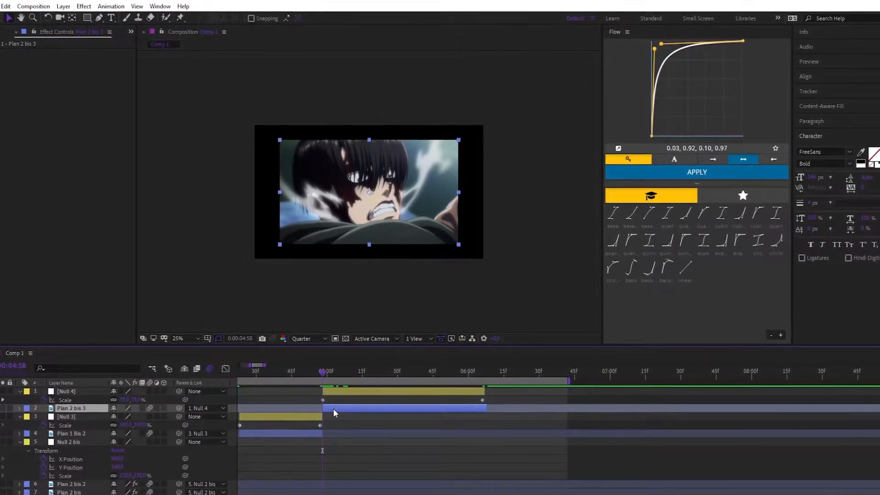
{"action": "left_click", "coordinate": [155, 6]}
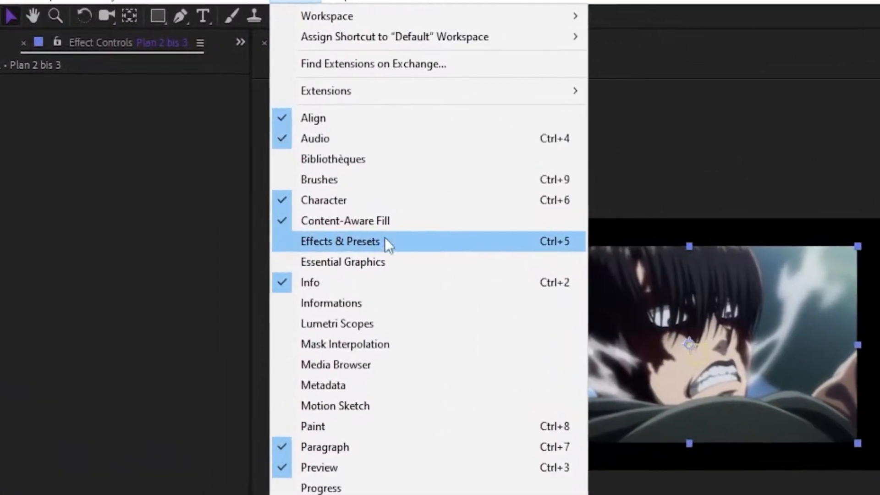
{"action": "left_click", "coordinate": [298, 2]}
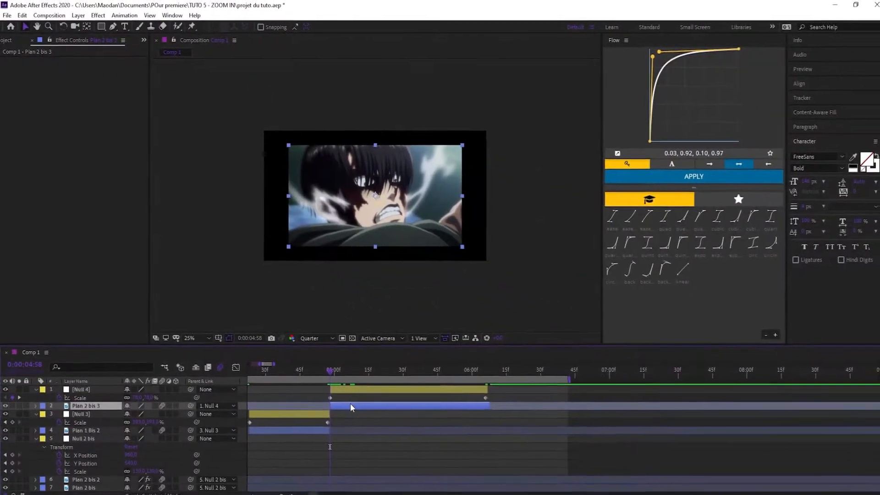
{"action": "key", "text": "ctrl+space"}
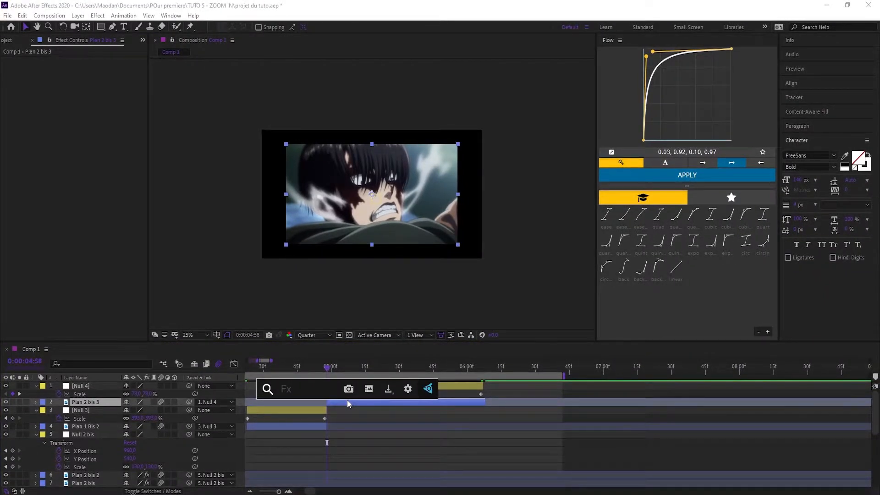
{"action": "type", "text": "motion"}
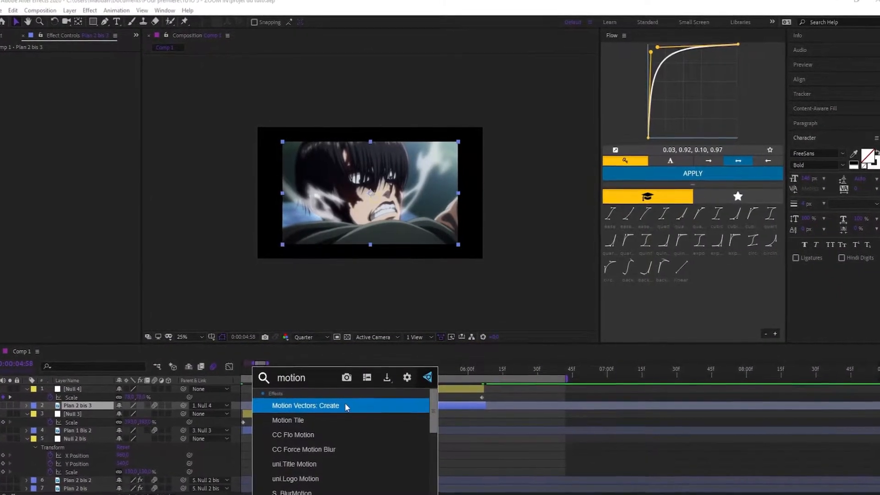
{"action": "key", "text": "Return"}
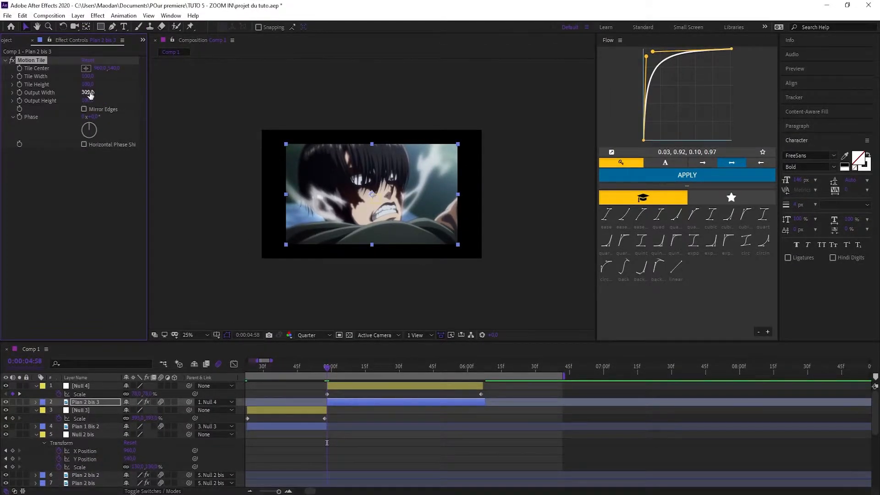
{"action": "key", "text": "Return"}
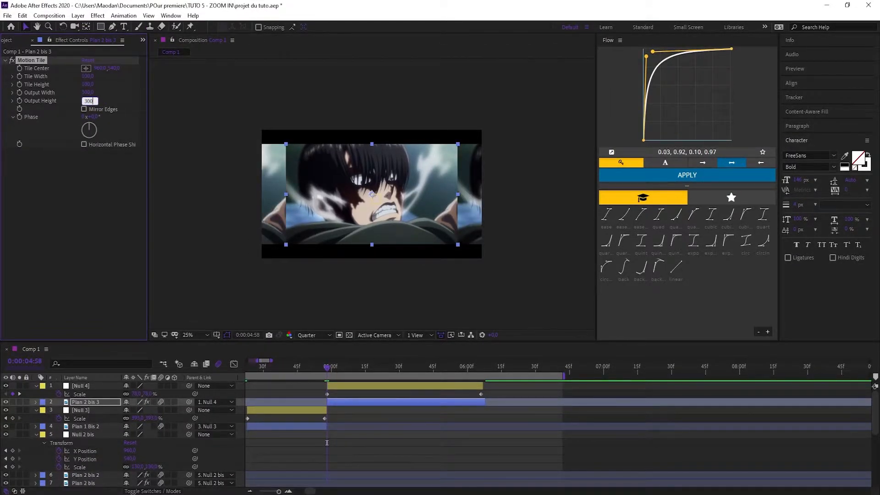
{"action": "key", "text": "Return"}
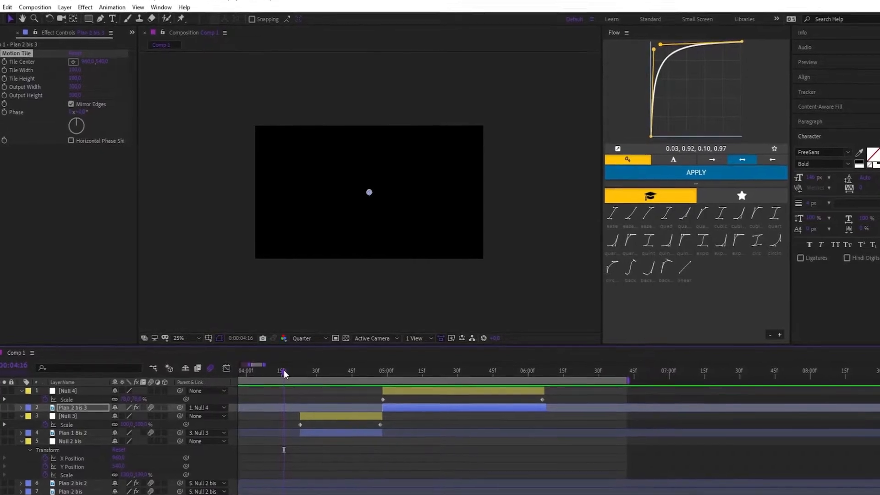
- Preview the transition and apply a Flow easing curve of 0.92, 0.03, 0.96, 0.05 to Null 3's two scale keyframes
{"action": "key", "text": "space"}
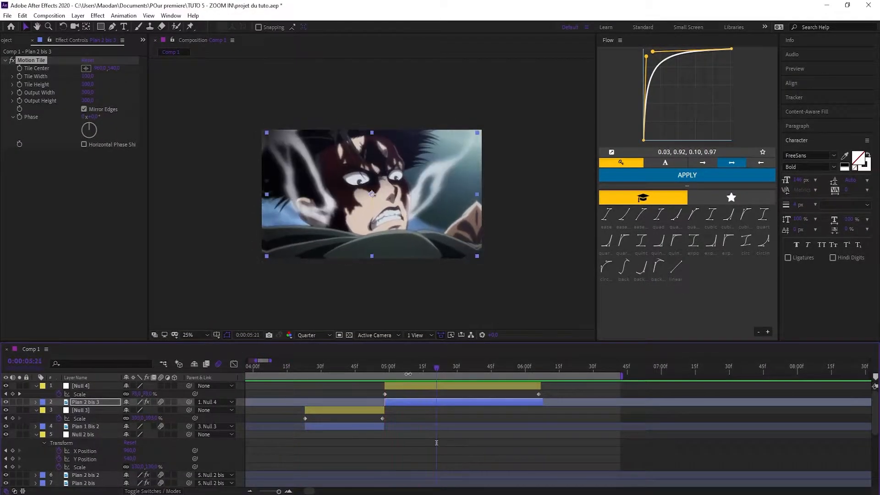
{"action": "left_click_drag", "start_coordinate": [374, 368], "coordinate": [321, 379]}
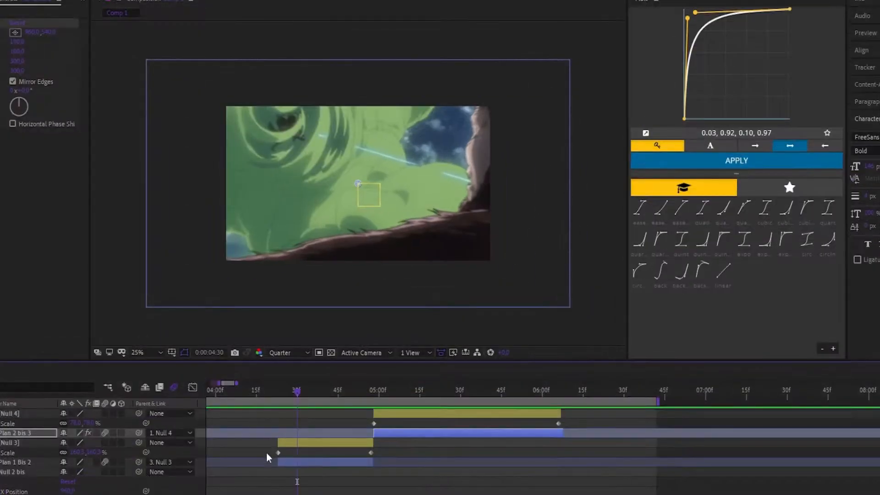
{"action": "left_click", "coordinate": [308, 419]}
{"action": "left_click_drag", "start_coordinate": [310, 420], "coordinate": [386, 423]}
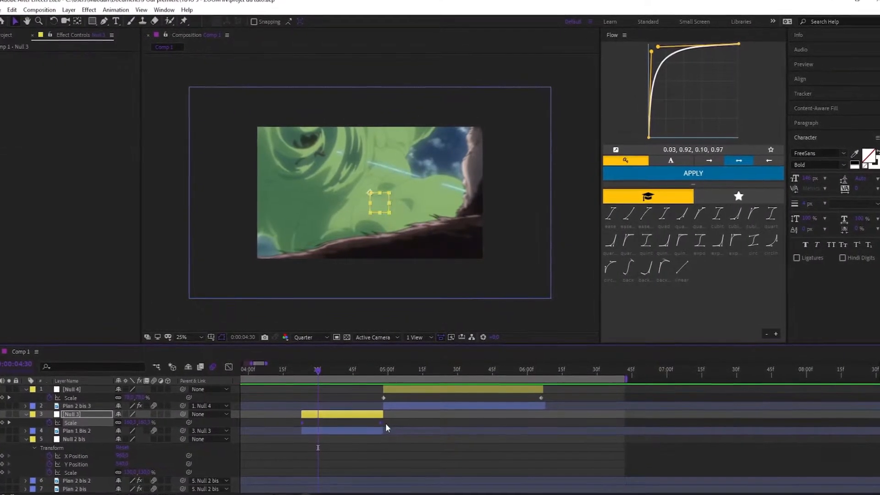
{"action": "left_click_drag", "start_coordinate": [652, 49], "coordinate": [740, 136]}
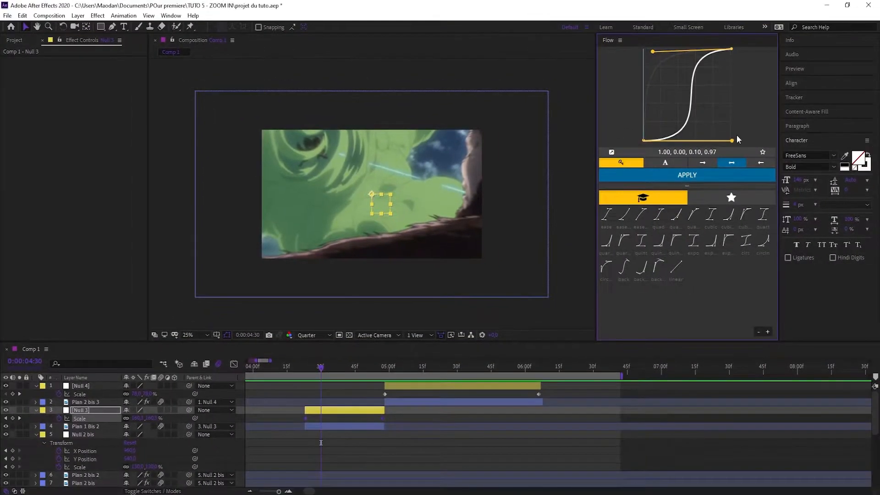
{"action": "left_click_drag", "start_coordinate": [655, 53], "coordinate": [730, 140]}
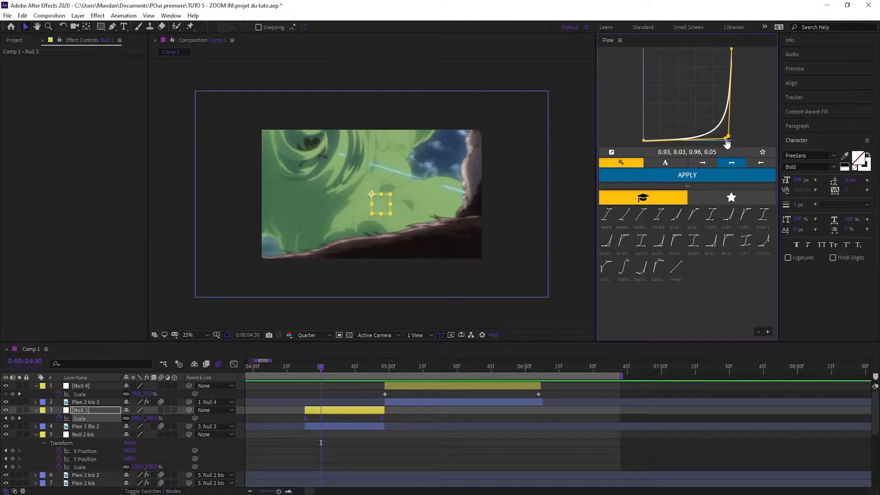
{"action": "left_click", "coordinate": [727, 174]}
- Examine the value graph of Null 3's eased scale animation and return to the layer timeline
{"action": "left_click", "coordinate": [304, 365]}
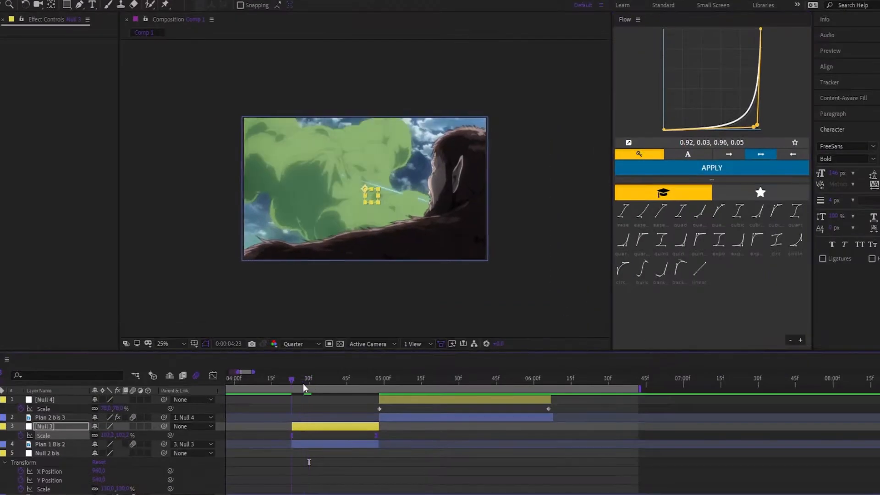
{"action": "left_click_drag", "start_coordinate": [295, 420], "coordinate": [386, 420]}
{"action": "left_click", "coordinate": [233, 365]}
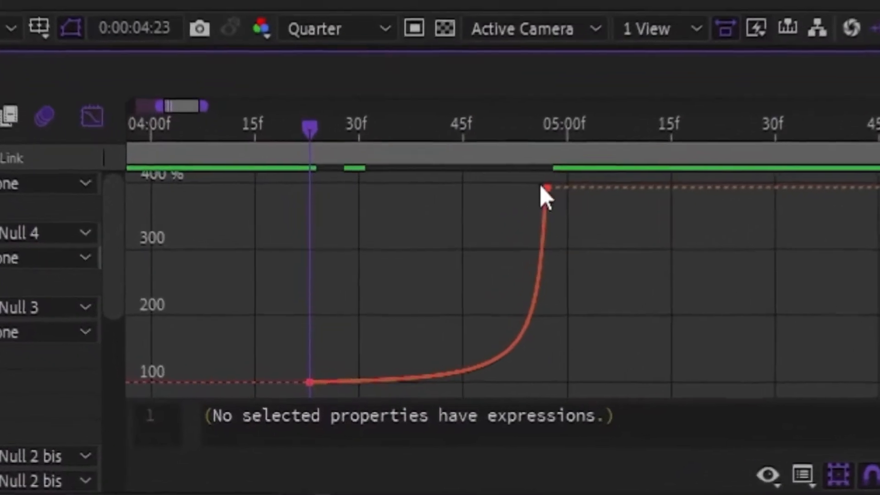
{"action": "mouse_move", "coordinate": [381, 407]}
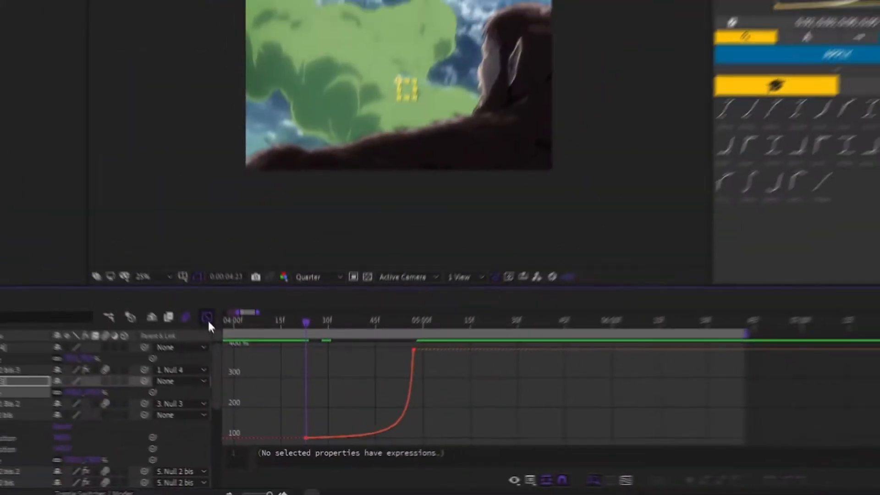
{"action": "left_click", "coordinate": [79, 93]}
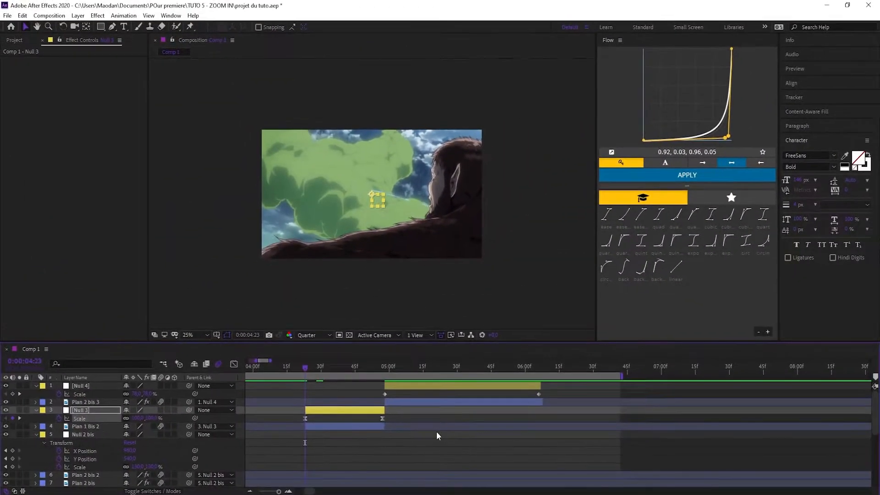
- Preview the transition and examine Null 3's eased scale curve in the value graph
{"action": "key", "text": "space"}
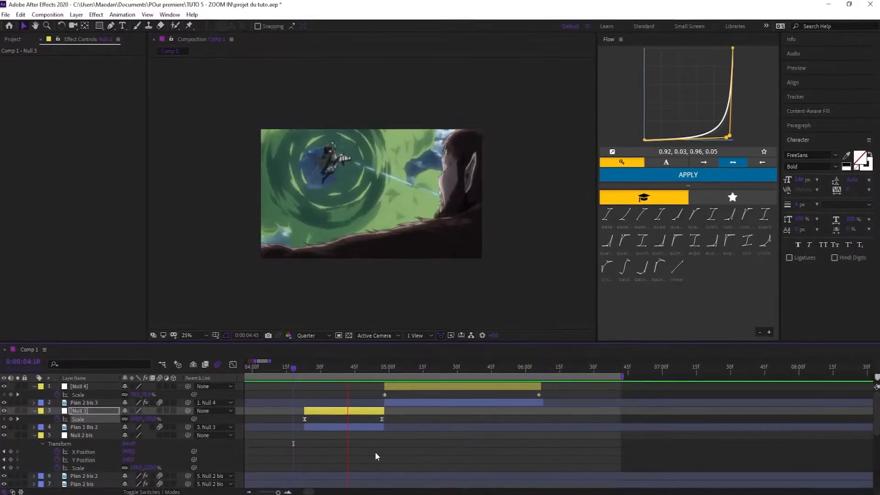
{"action": "left_click", "coordinate": [347, 368]}
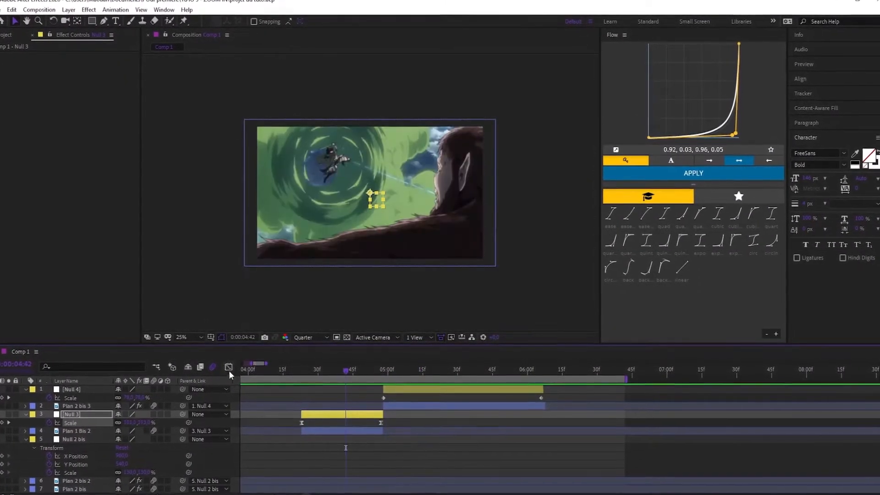
{"action": "left_click", "coordinate": [231, 366]}
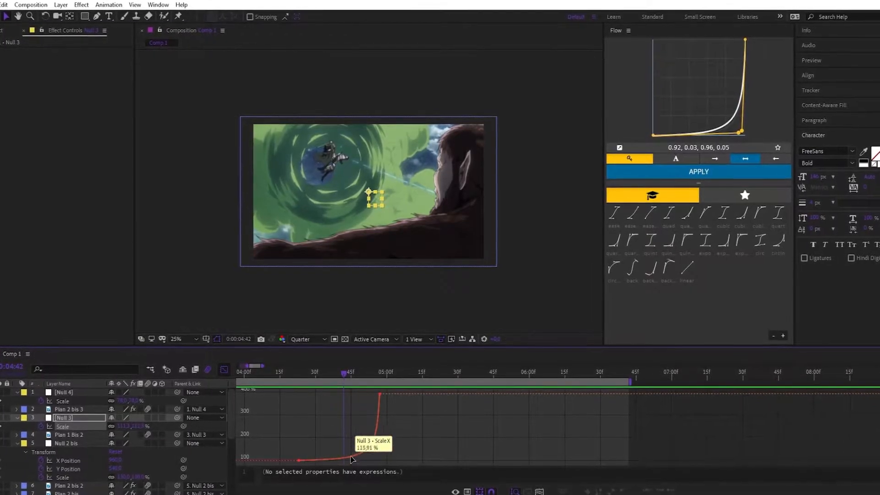
{"action": "mouse_move", "coordinate": [368, 447]}
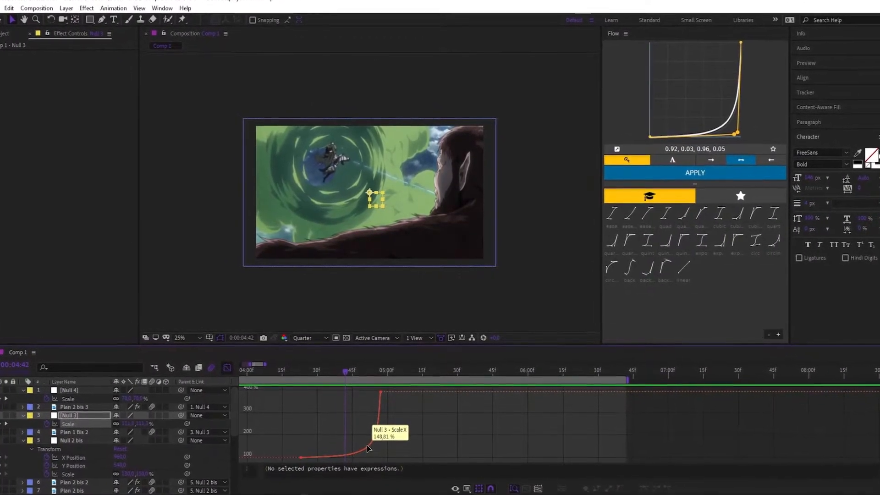
{"action": "key", "text": "shift+F3"}
{"action": "left_click", "coordinate": [293, 367]}
{"action": "left_click", "coordinate": [349, 426]}
{"action": "key", "text": "space"}
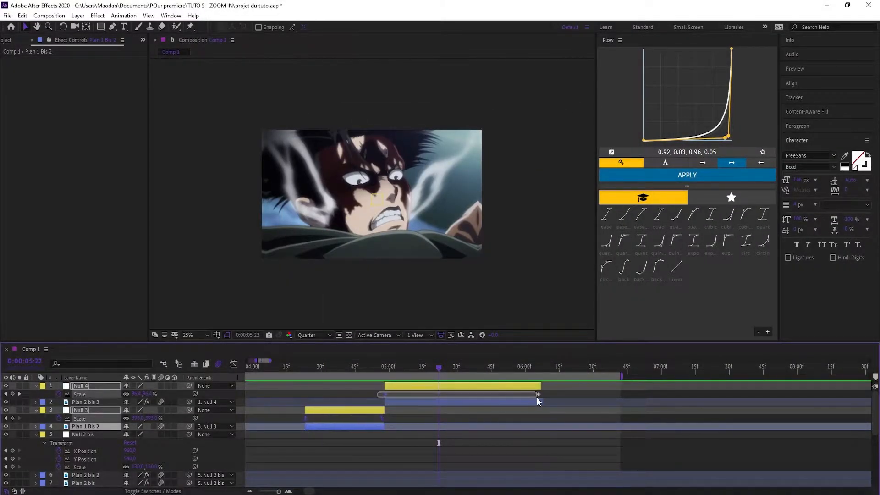
- Compare both nulls' scale graphs and apply a Flow easing curve of 0.05, 0.94, 0.07, 0.97 to Null 4's two scale keyframes
{"action": "left_click", "coordinate": [234, 364]}
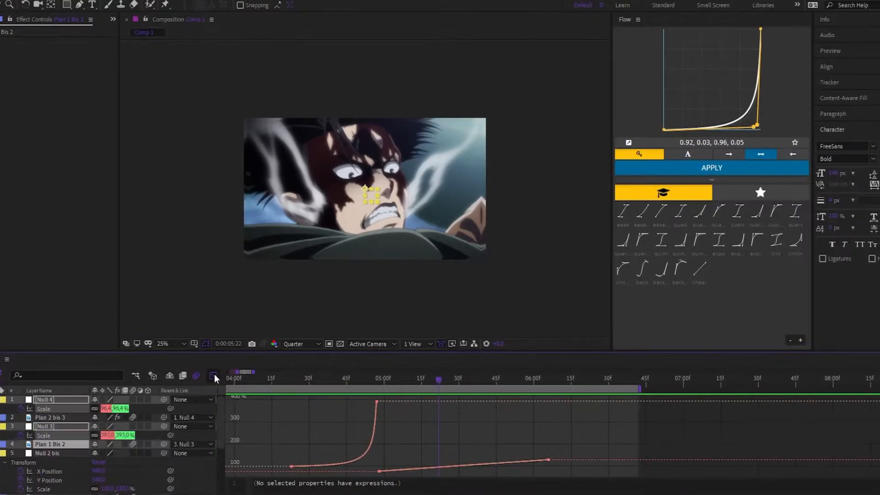
{"action": "left_click", "coordinate": [400, 420]}
{"action": "left_click_drag", "start_coordinate": [376, 393], "coordinate": [553, 396]}
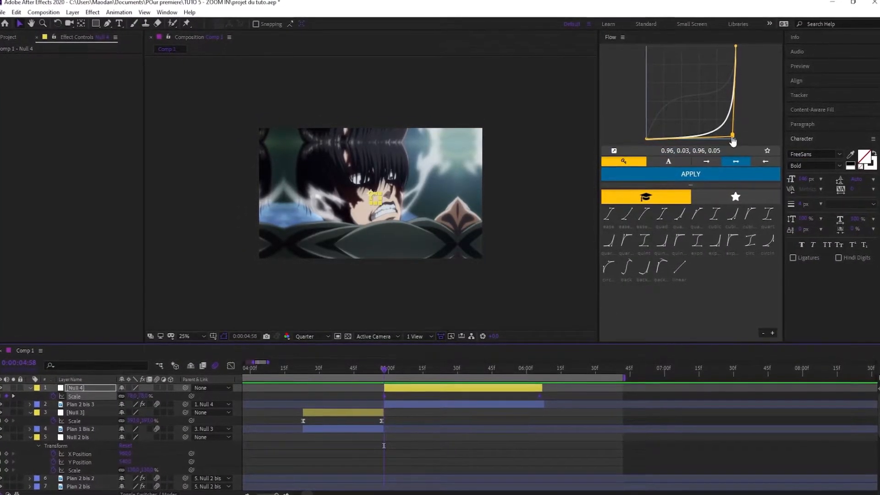
{"action": "left_click_drag", "start_coordinate": [732, 137], "coordinate": [654, 54]}
{"action": "left_click_drag", "start_coordinate": [737, 133], "coordinate": [655, 53]}
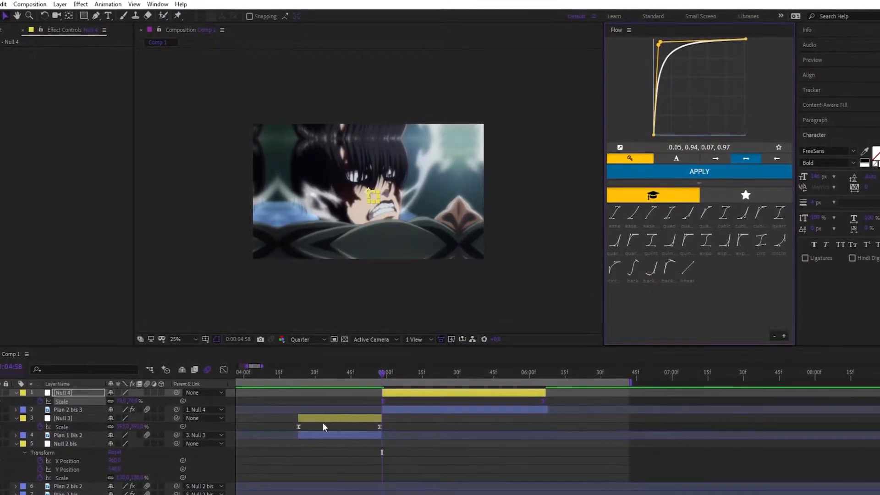
- Select the scale keyframes of Null 3 and Null 4 and review the eased zoom across the cut between the clips
{"action": "left_click_drag", "start_coordinate": [280, 425], "coordinate": [393, 428]}
{"action": "left_click_drag", "start_coordinate": [367, 401], "coordinate": [541, 402]}
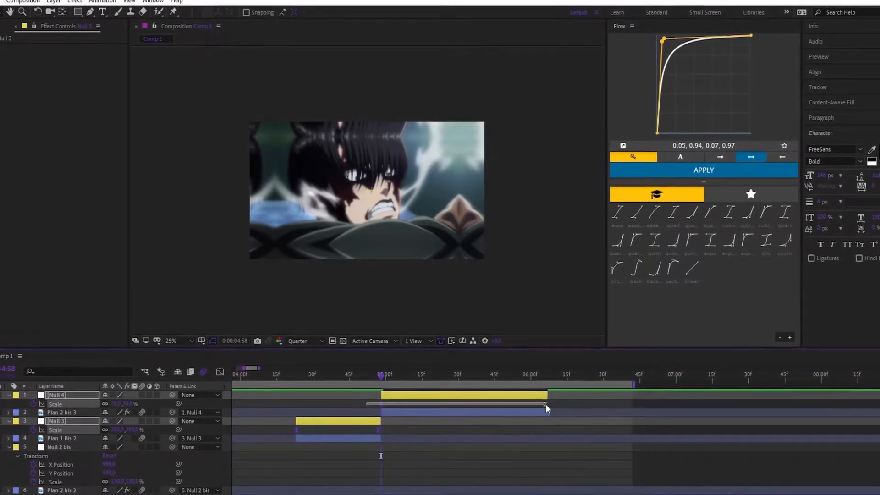
{"action": "left_click_drag", "start_coordinate": [543, 405], "coordinate": [550, 406]}
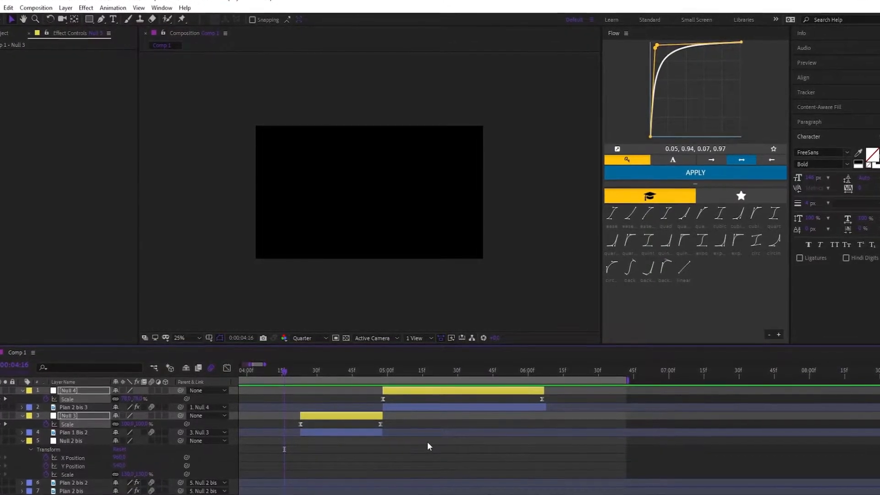
{"action": "key", "text": "space"}
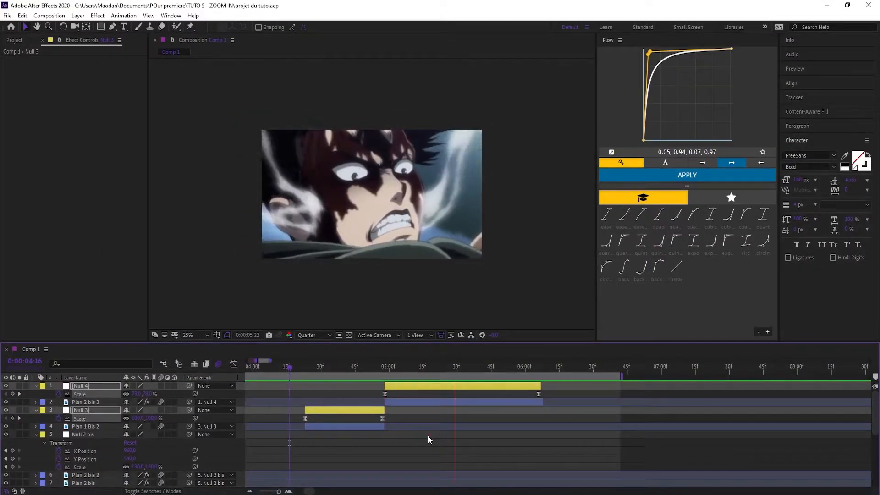
{"action": "key", "text": "space"}
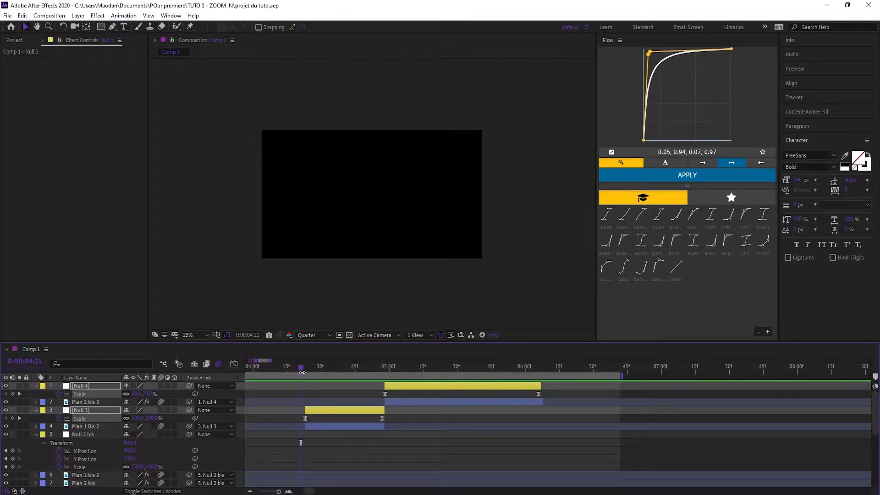
{"action": "left_click_drag", "start_coordinate": [301, 368], "coordinate": [419, 375]}
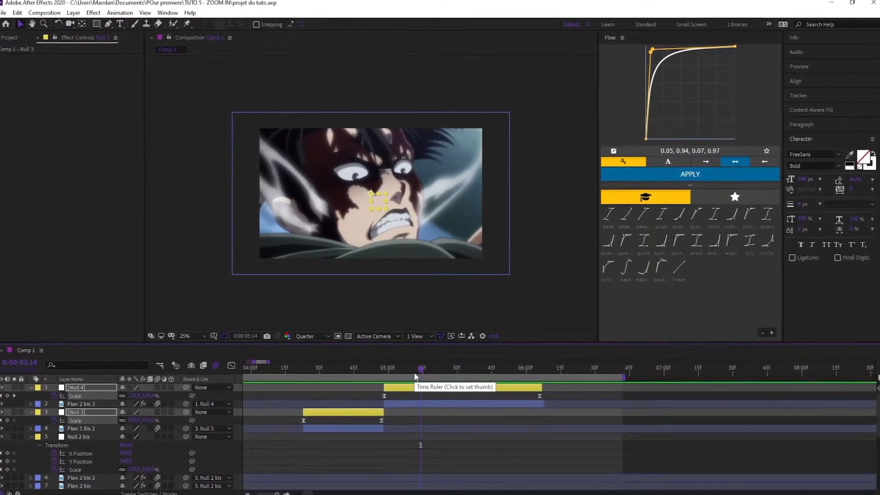
{"action": "left_click_drag", "start_coordinate": [414, 372], "coordinate": [337, 369]}
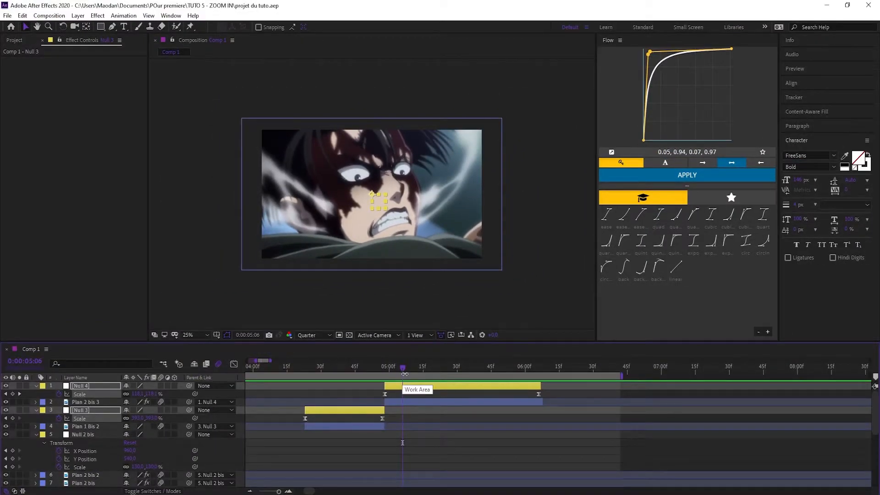
- Separate the position dimensions of Null 3 and Null 4, and keyframe Null 3's X and Y Position at 0:00:04:23
{"action": "left_click", "coordinate": [328, 409]}
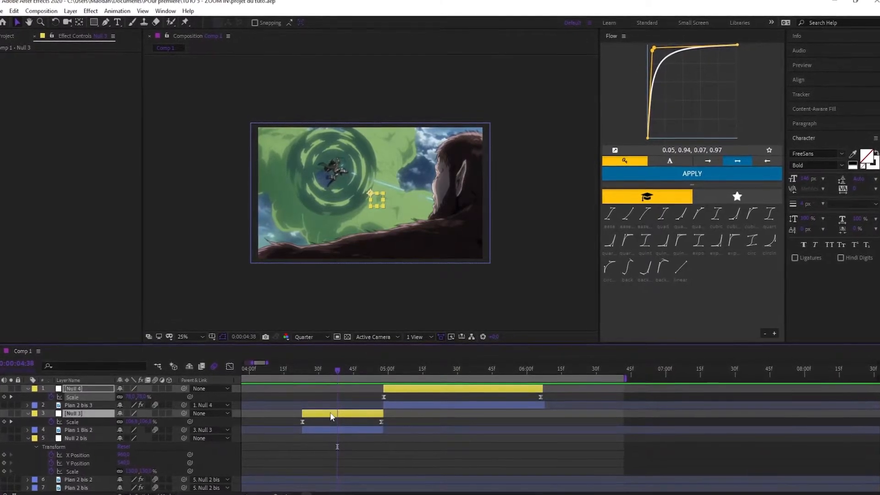
{"action": "key", "text": "p"}
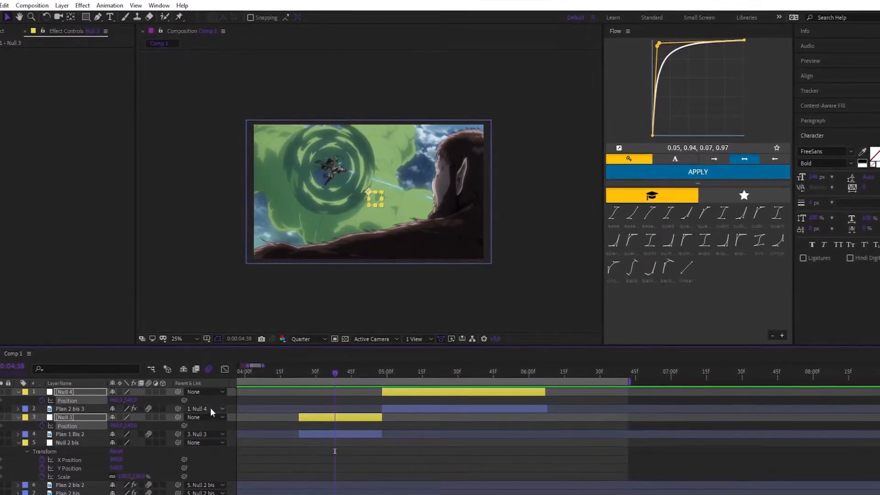
{"action": "left_click", "coordinate": [224, 369]}
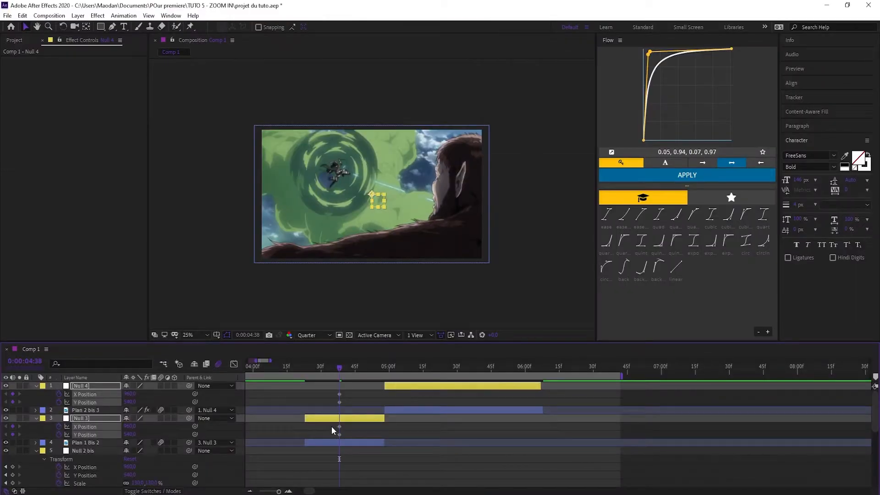
{"action": "left_click_drag", "start_coordinate": [331, 426], "coordinate": [351, 436]}
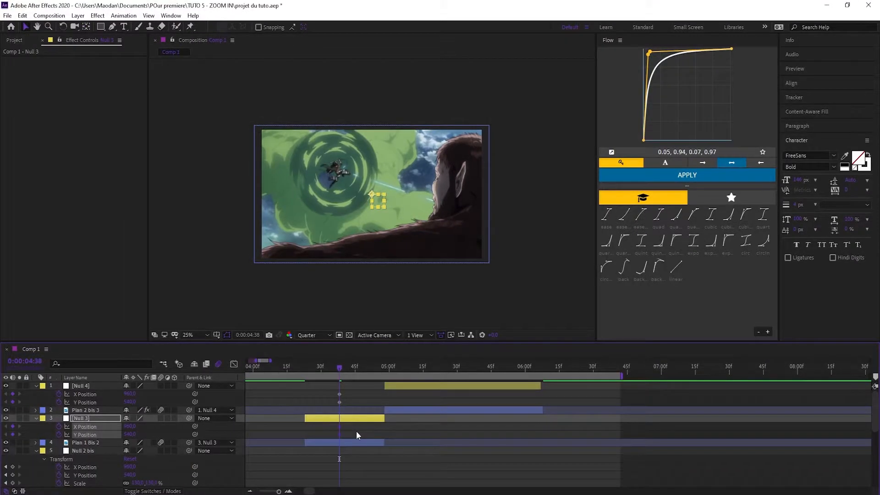
{"action": "key", "text": "u"}
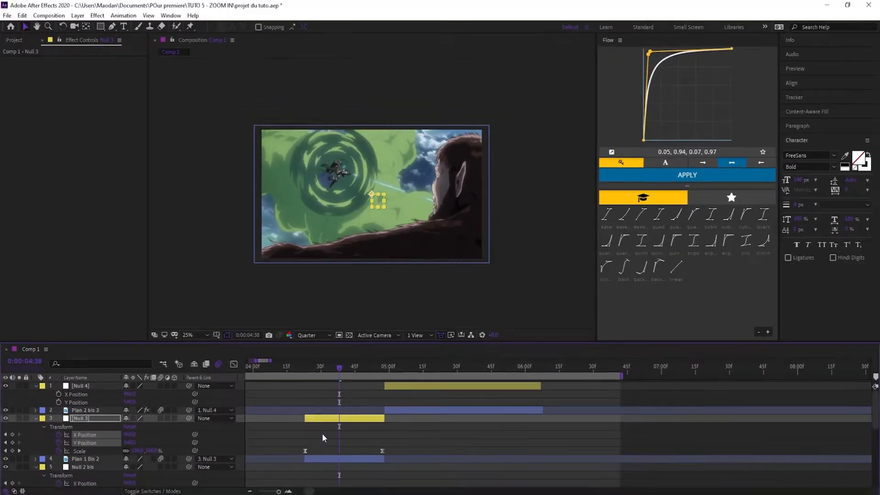
{"action": "left_click_drag", "start_coordinate": [318, 371], "coordinate": [304, 366]}
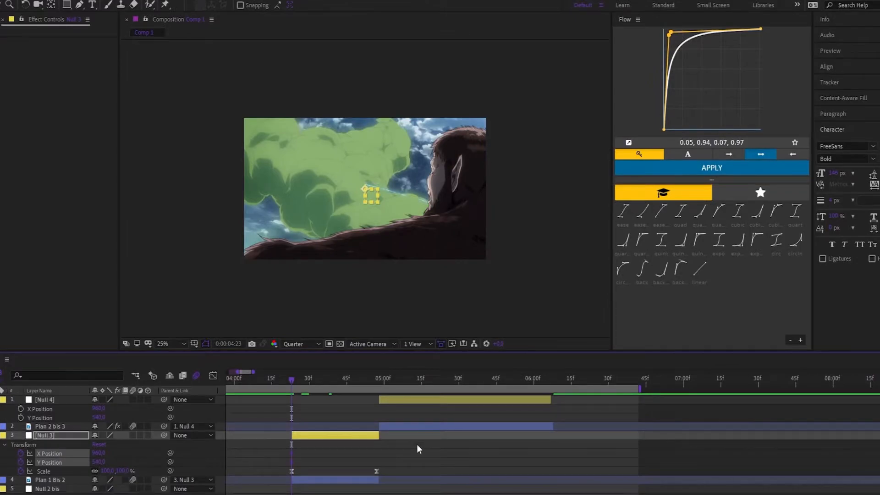
- Set Null 3's X Position to 1893 and Y Position to 1447 at 0:00:04:57 and check the frames around the cut
{"action": "key", "text": "k"}
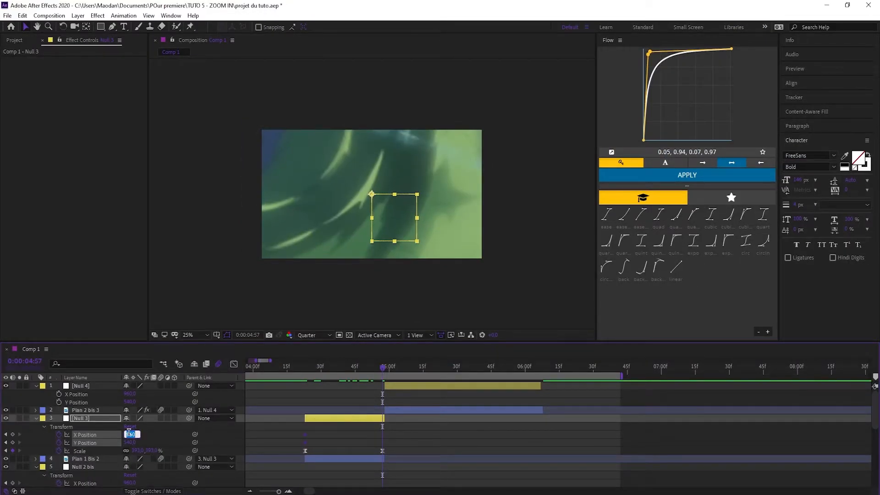
{"action": "type", "text": "893"}
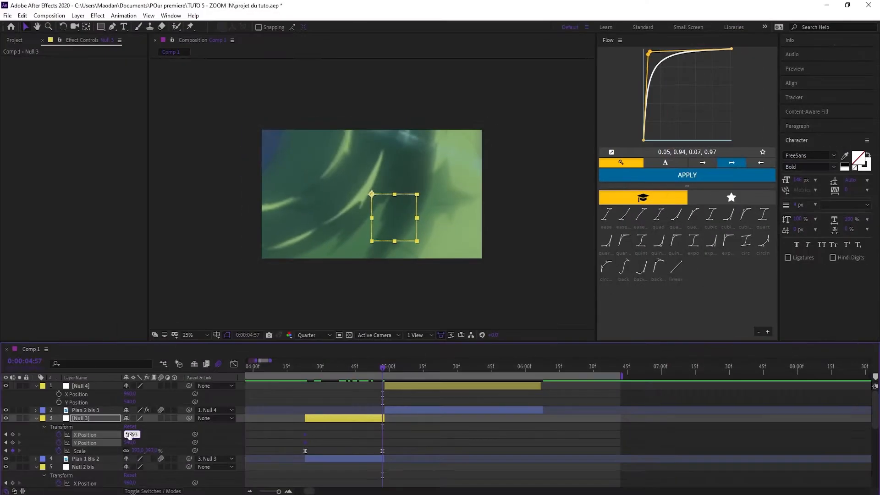
{"action": "key", "text": "Return"}
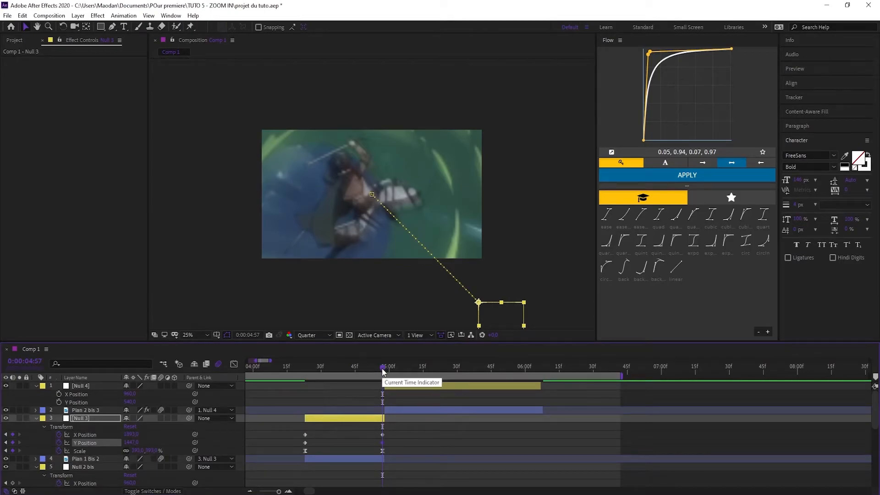
{"action": "left_click_drag", "start_coordinate": [382, 369], "coordinate": [385, 371]}
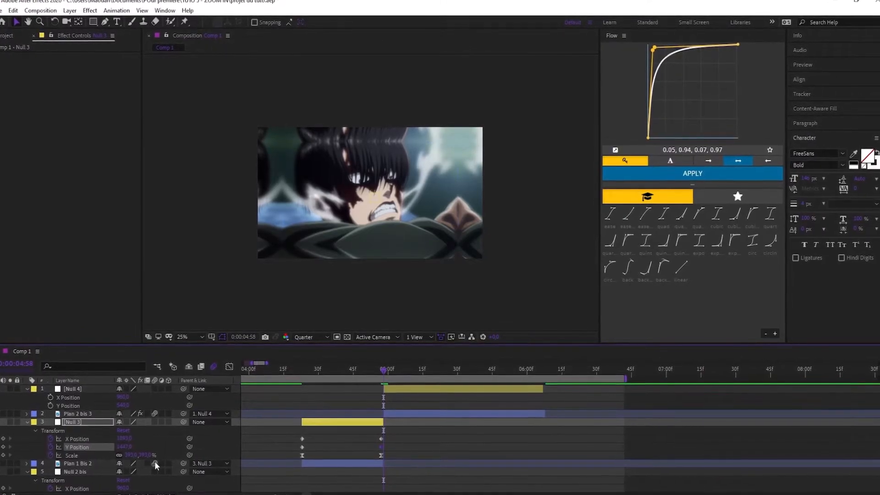
{"action": "mouse_move", "coordinate": [381, 372]}
{"action": "left_mouse_down"}
{"action": "mouse_move", "coordinate": [392, 373]}
{"action": "mouse_move", "coordinate": [371, 384]}
{"action": "left_mouse_up"}
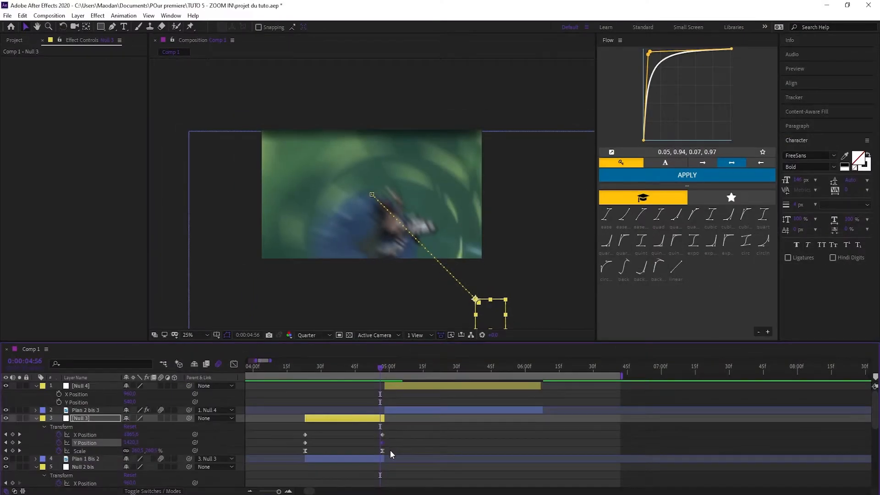
- Apply a Flow easing curve of 0.92, 0.03, 0.96, 0.05 to Null 3's X and Y Position keyframes and preview the move
{"action": "left_click_drag", "start_coordinate": [389, 449], "coordinate": [299, 452]}
{"action": "left_click_drag", "start_coordinate": [395, 431], "coordinate": [299, 445]}
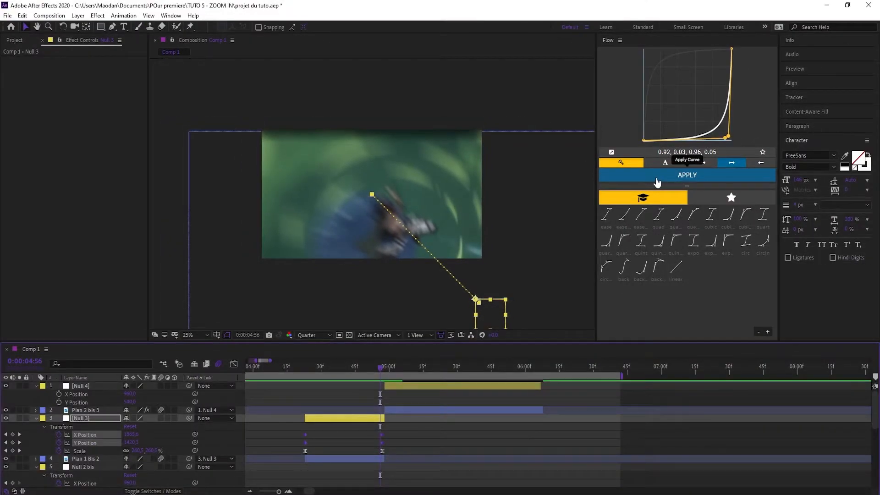
{"action": "left_click", "coordinate": [234, 364]}
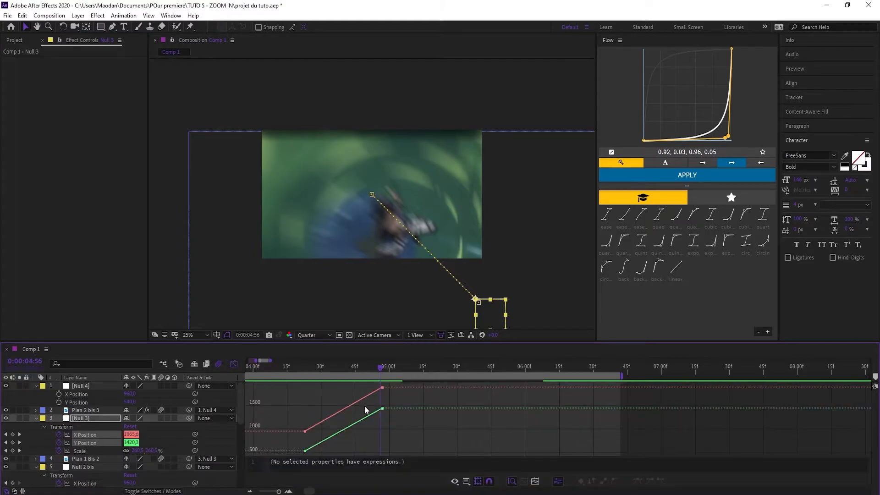
{"action": "left_click", "coordinate": [234, 366]}
{"action": "left_click", "coordinate": [662, 176]}
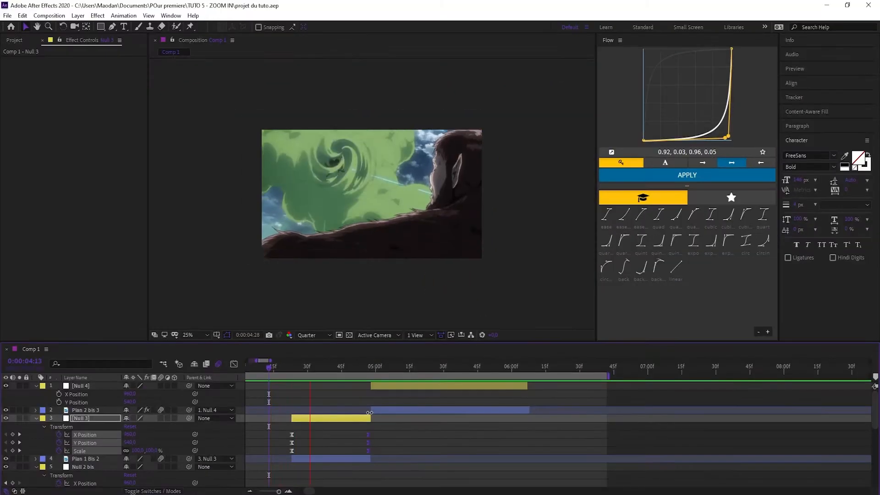
{"action": "left_click", "coordinate": [296, 372]}
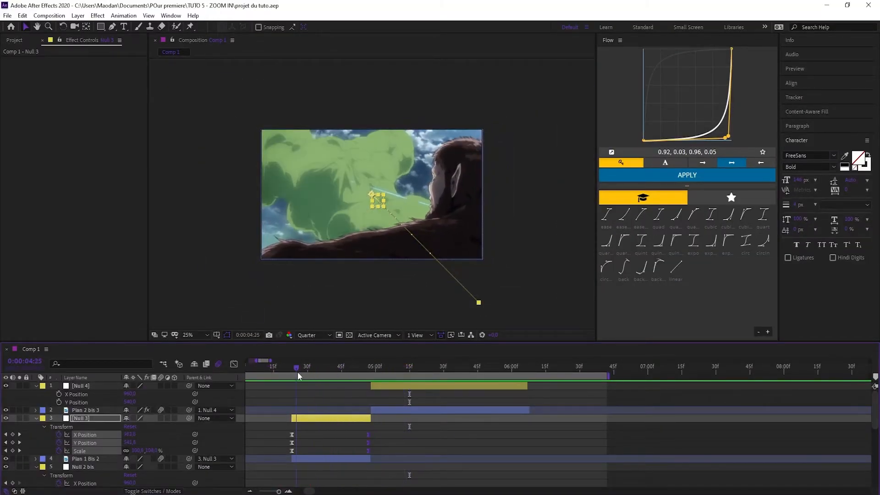
- Add X and Y Position keyframes to Null 4 at 0:00:04:59
{"action": "left_click_drag", "start_coordinate": [342, 375], "coordinate": [373, 387]}
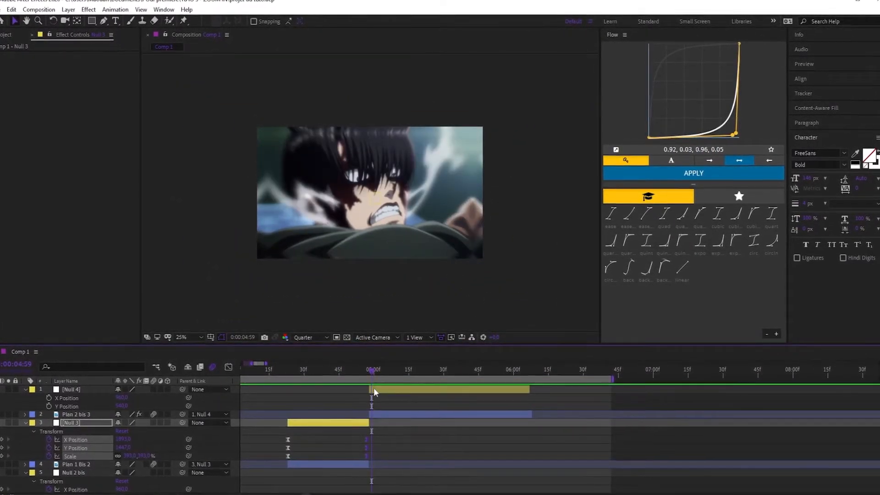
{"action": "left_click", "coordinate": [373, 387]}
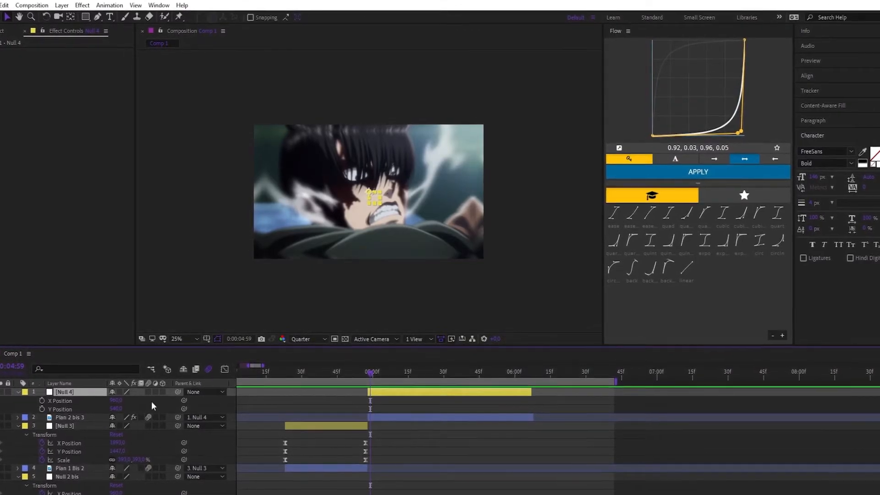
{"action": "left_click", "coordinate": [41, 401]}
{"action": "left_click", "coordinate": [42, 409]}
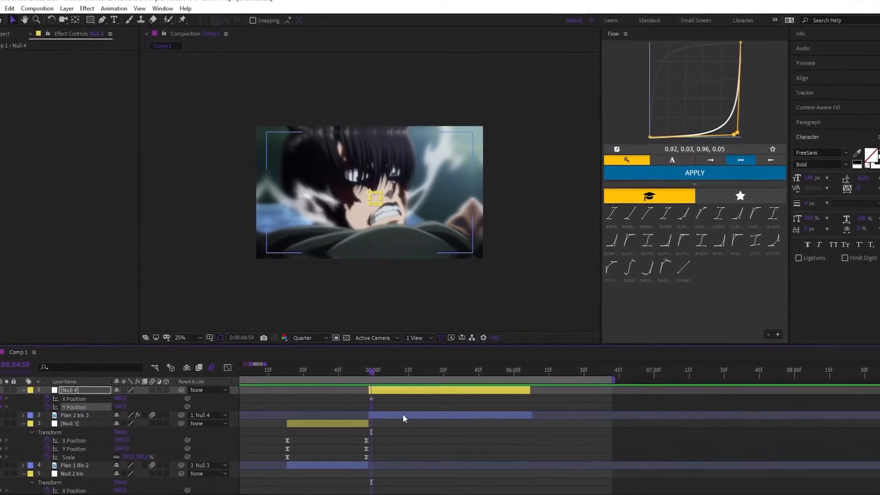
- Move Null 4's X and Y Position keyframes to 0:00:04:58, in line with its first scale keyframe
{"action": "key", "text": "u"}
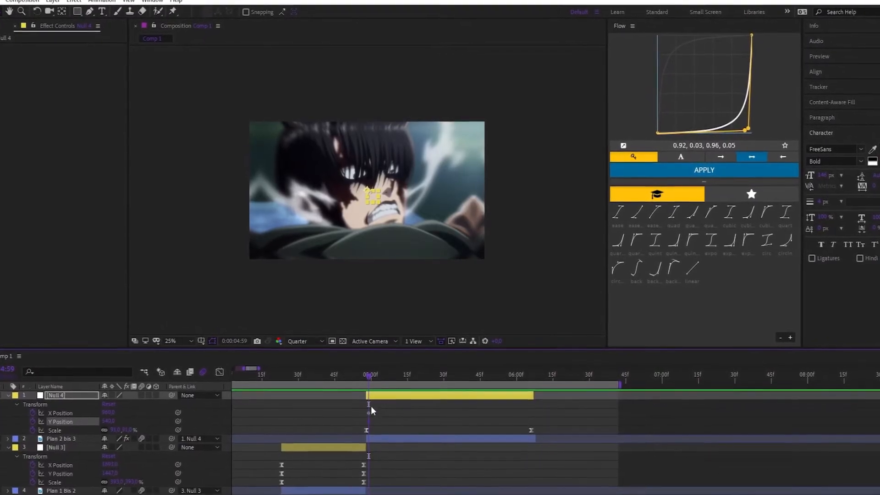
{"action": "key", "text": "equal"}
{"action": "key", "text": "equal"}
{"action": "left_click_drag", "start_coordinate": [364, 420], "coordinate": [377, 418]}
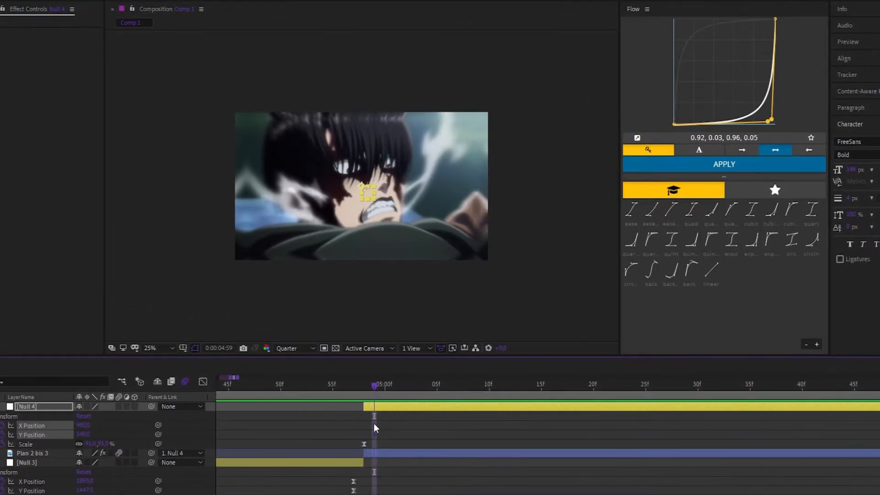
{"action": "key", "text": "minus"}
{"action": "key", "text": "minus"}
{"action": "key", "text": "j"}
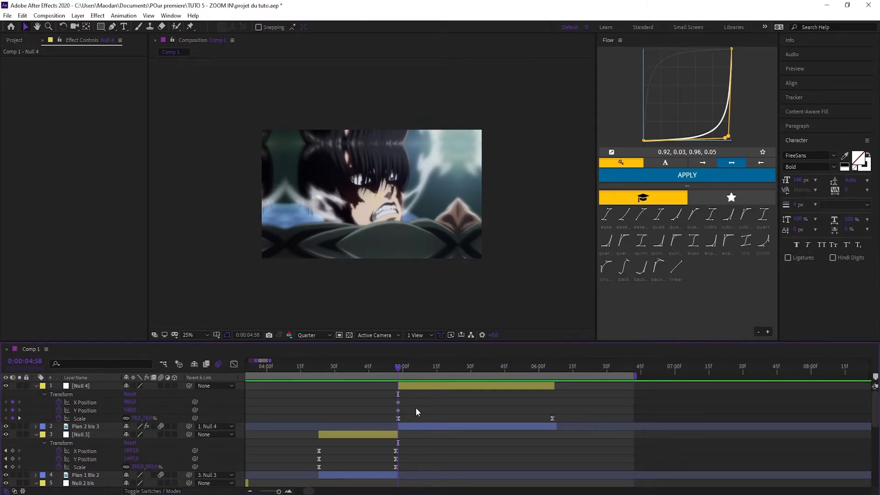
- Set Null 4's X Position to 847 and Y Position to 475 at 0:00:04:58
{"action": "left_click", "coordinate": [130, 401]}
{"action": "type", "text": "847"}
{"action": "key", "text": "Tab"}
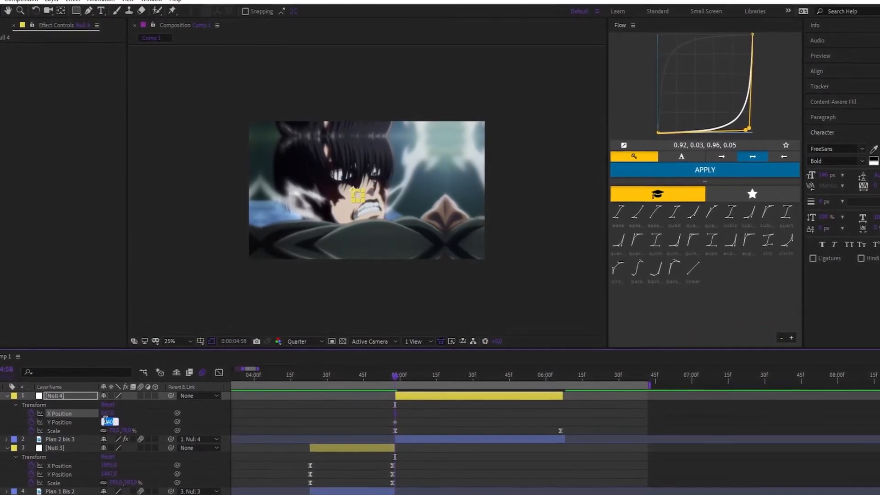
{"action": "type", "text": "475"}
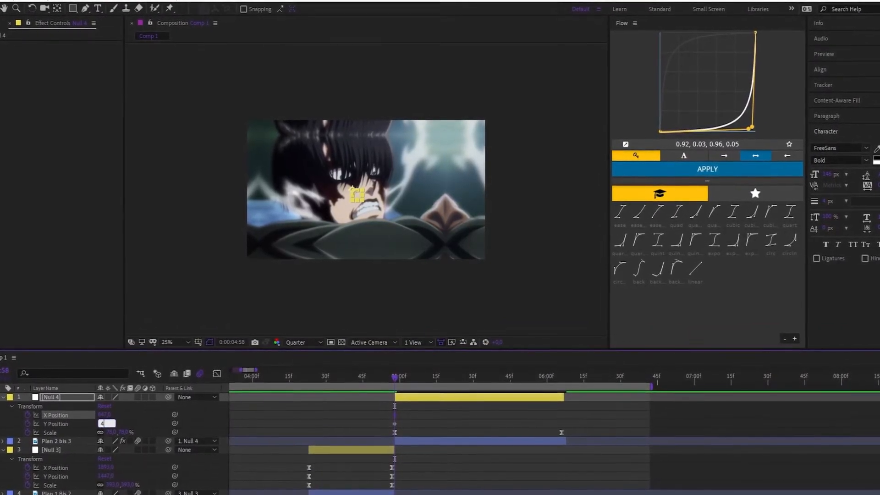
{"action": "key", "text": "Return"}
- At Null 4's last scale keyframe, 0:00:06:06, set its X Position to 960 and Y Position to 540
{"action": "left_click", "coordinate": [559, 384]}
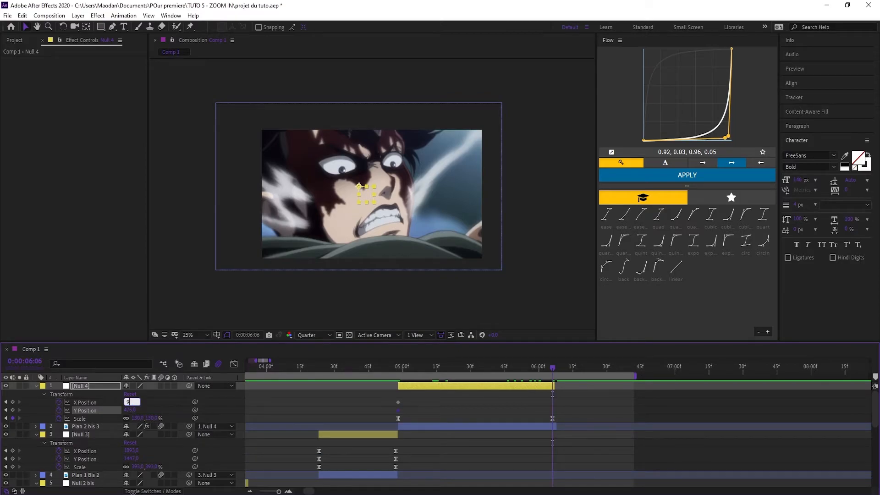
{"action": "key", "text": "Return"}
{"action": "left_click", "coordinate": [134, 411]}
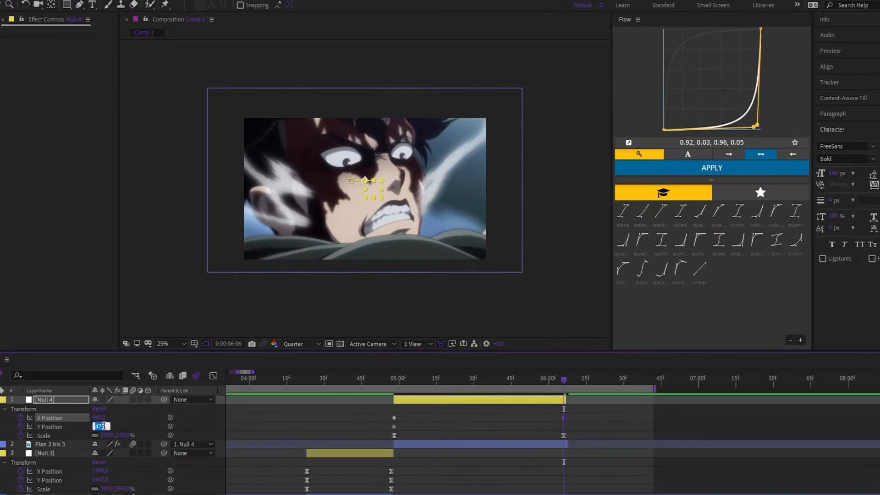
{"action": "type", "text": "540"}
{"action": "key", "text": "Return"}
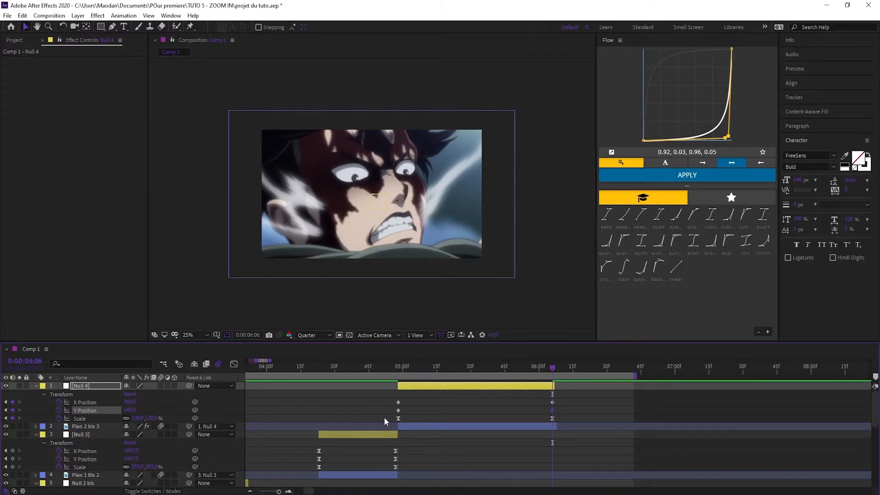
- Read the Flow curve 0.05, 0.94, 0.07, 0.97 from Null 4's scale keyframes, apply it to its X and Y Position keyframes, and preview
{"action": "left_click_drag", "start_coordinate": [384, 417], "coordinate": [566, 418]}
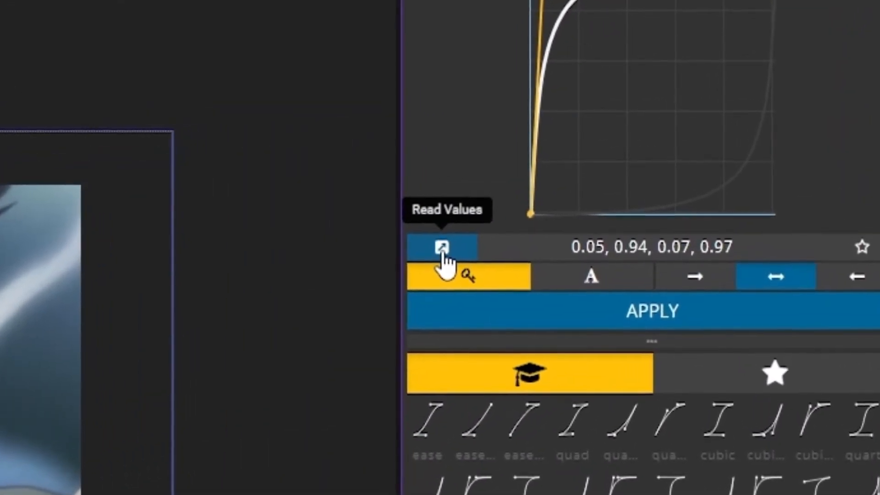
{"action": "left_click_drag", "start_coordinate": [384, 400], "coordinate": [564, 412]}
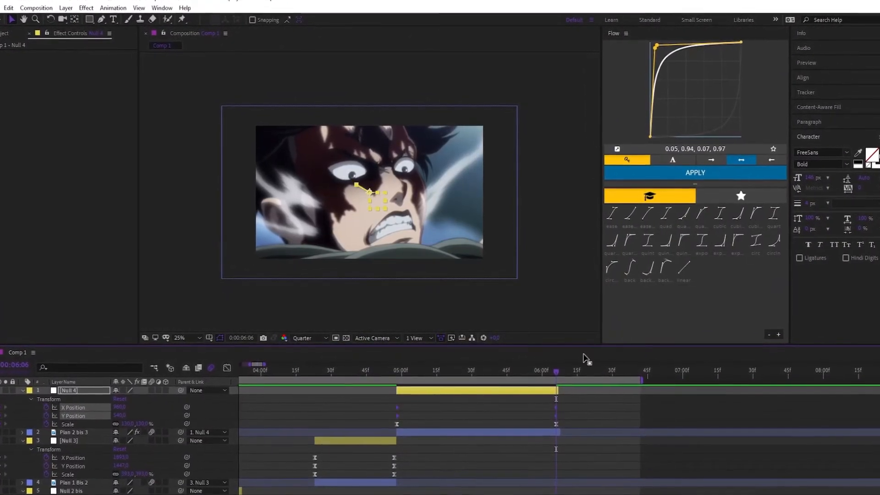
{"action": "left_click", "coordinate": [667, 173]}
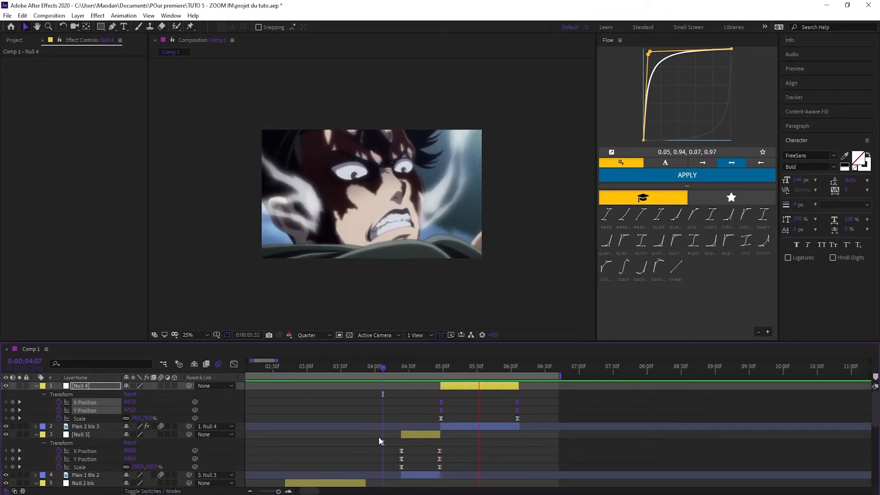
{"action": "key", "text": "space"}
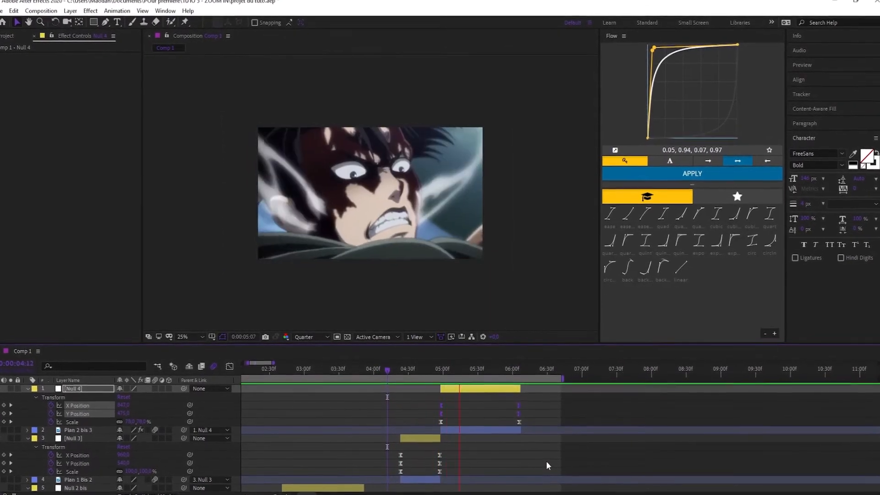